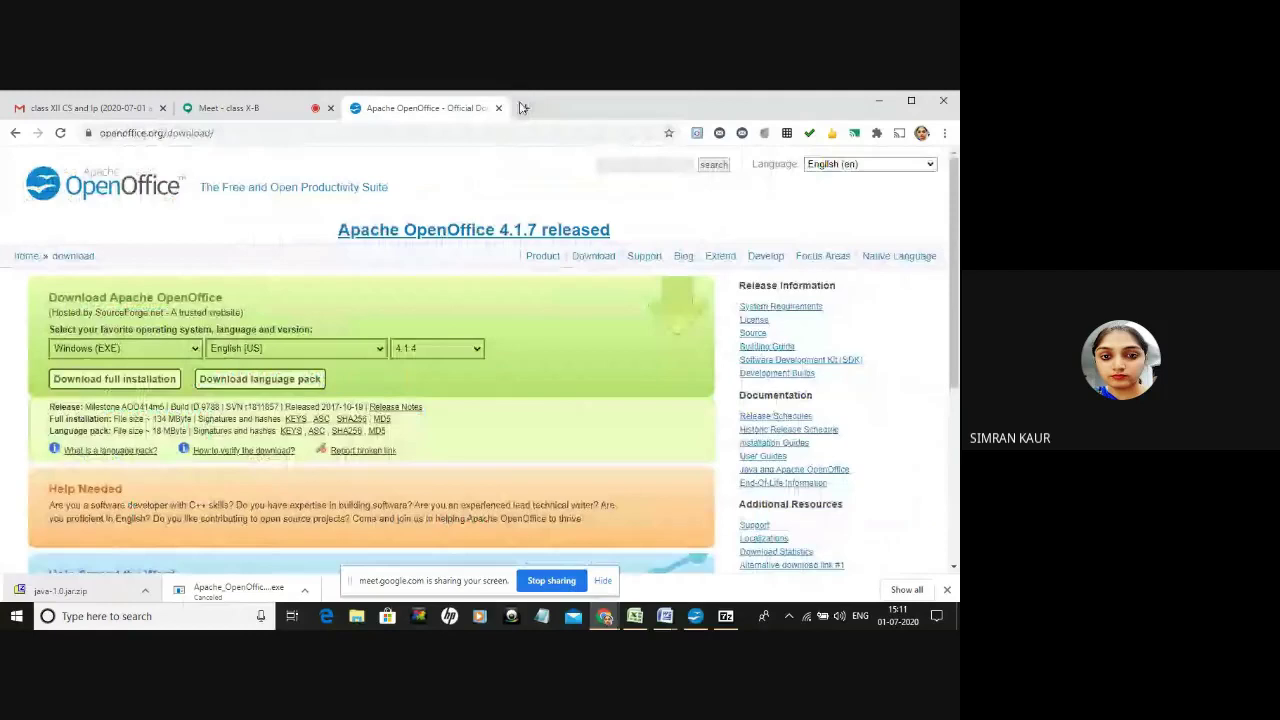
# Close the OpenOffice download page and check where the downloaded java-1.0.jar archive is stored.
pyautogui.click(498, 107)
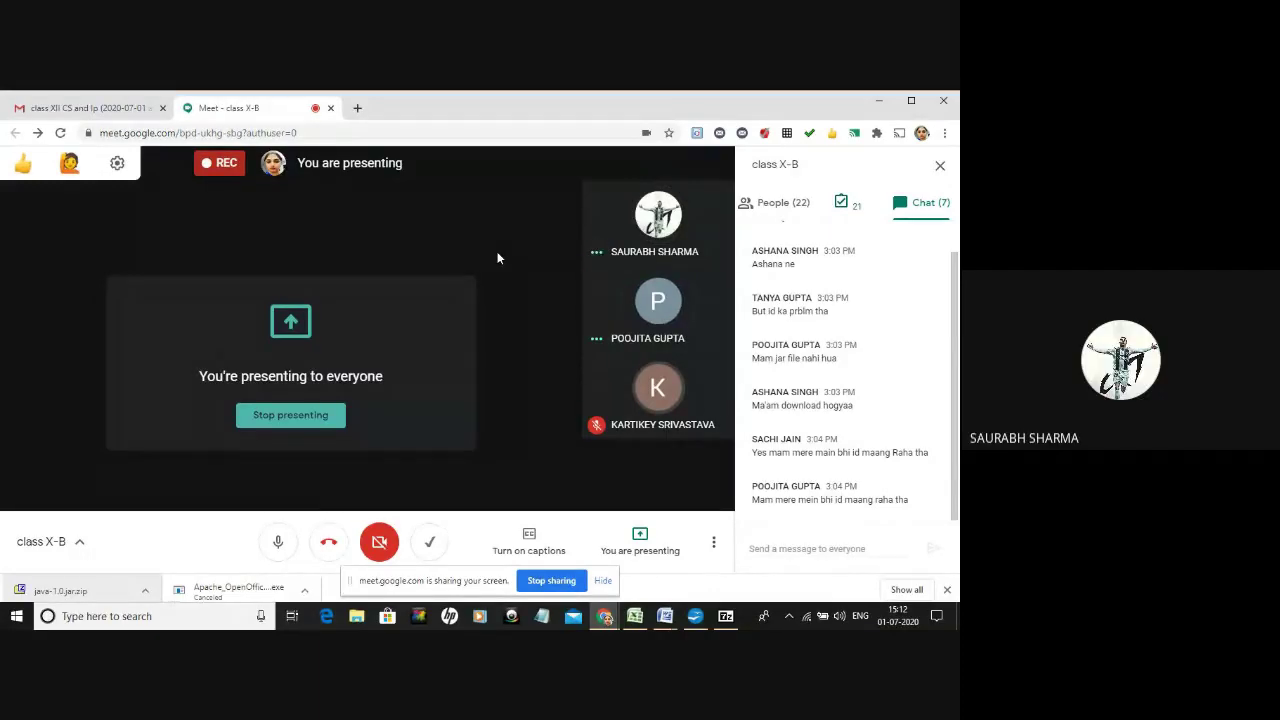
pyautogui.rightClick(122, 588)
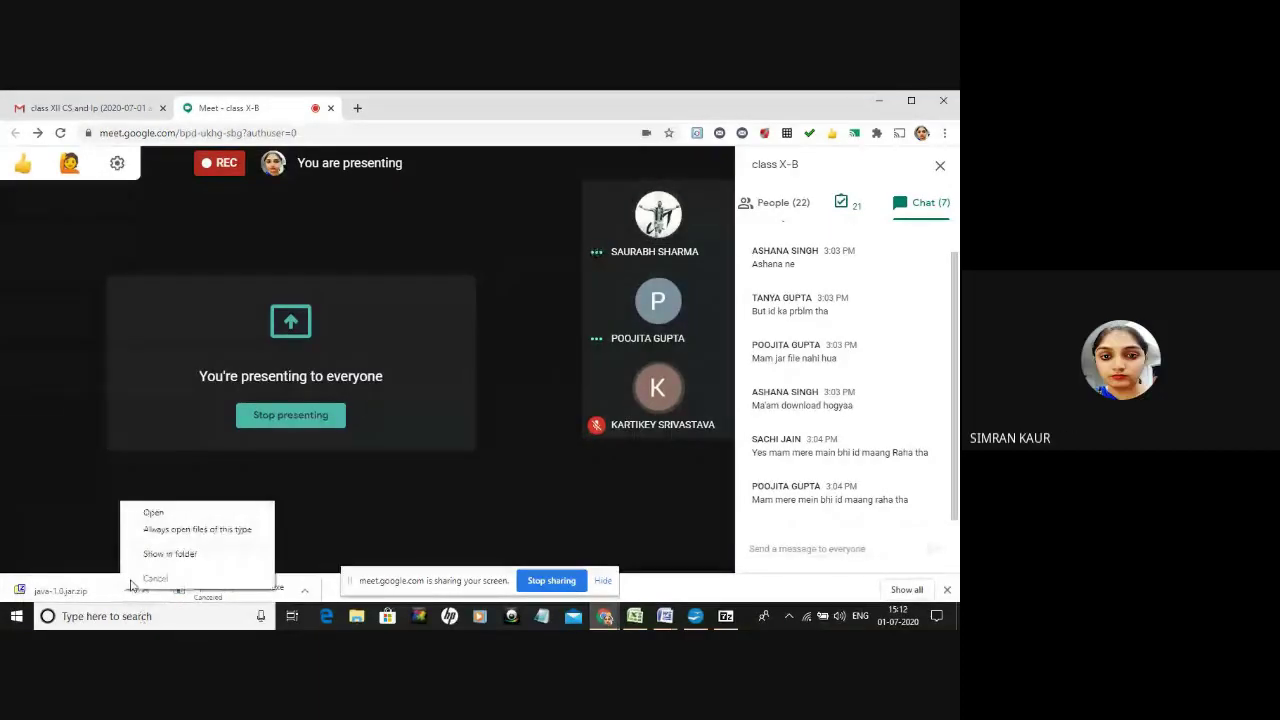
pyautogui.click(134, 556)
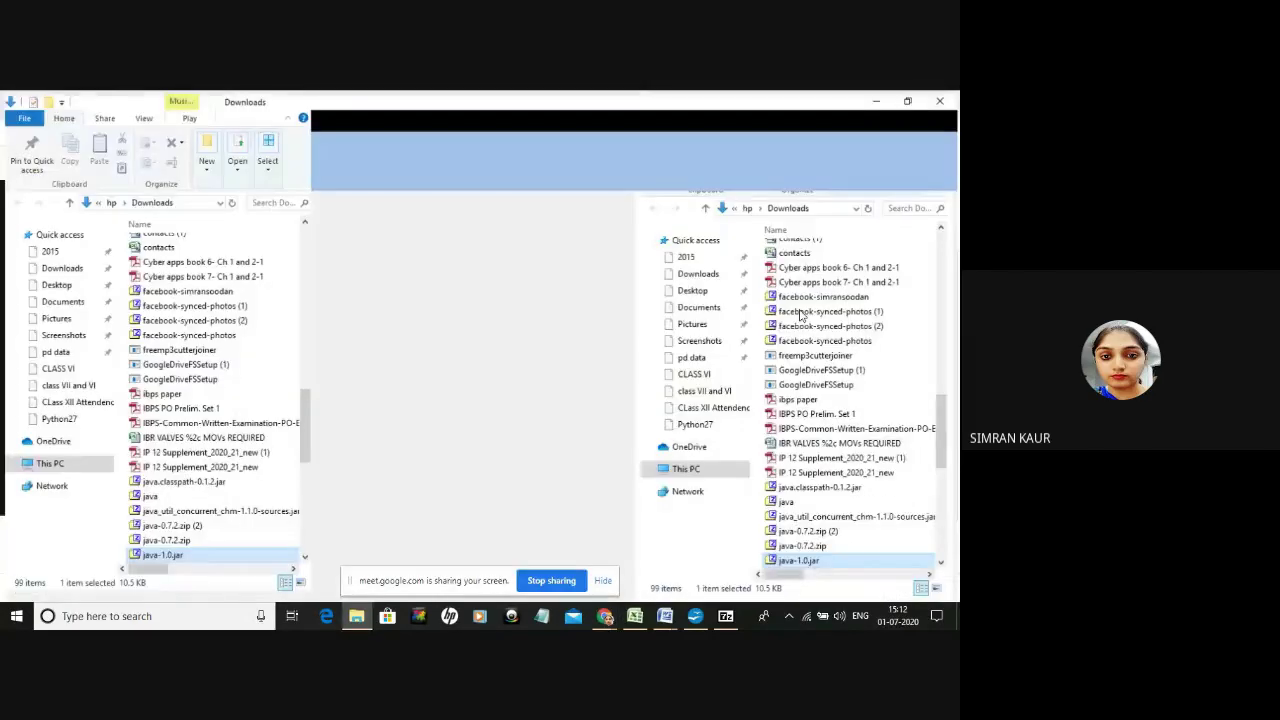
pyautogui.click(940, 100)
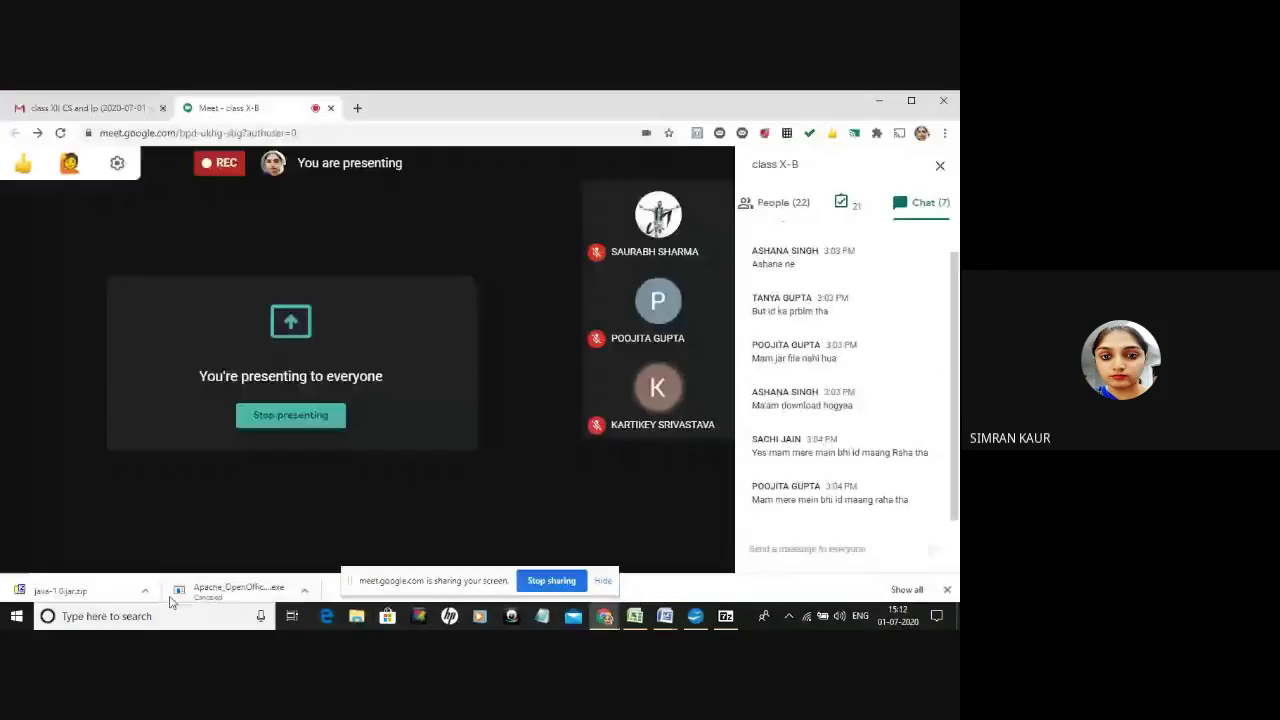
pyautogui.click(304, 590)
pyautogui.click(235, 583)
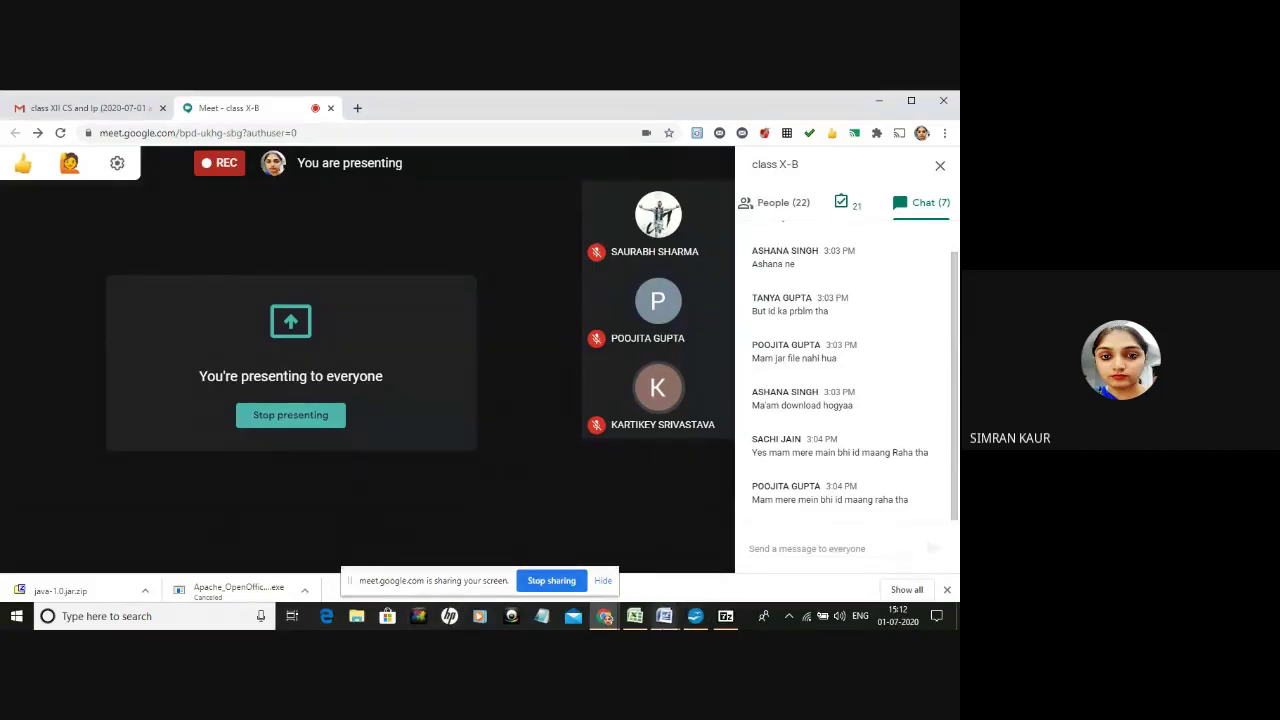
# Switch to OpenOffice and start the Database Wizard with the option to create a new database.
pyautogui.click(692, 617)
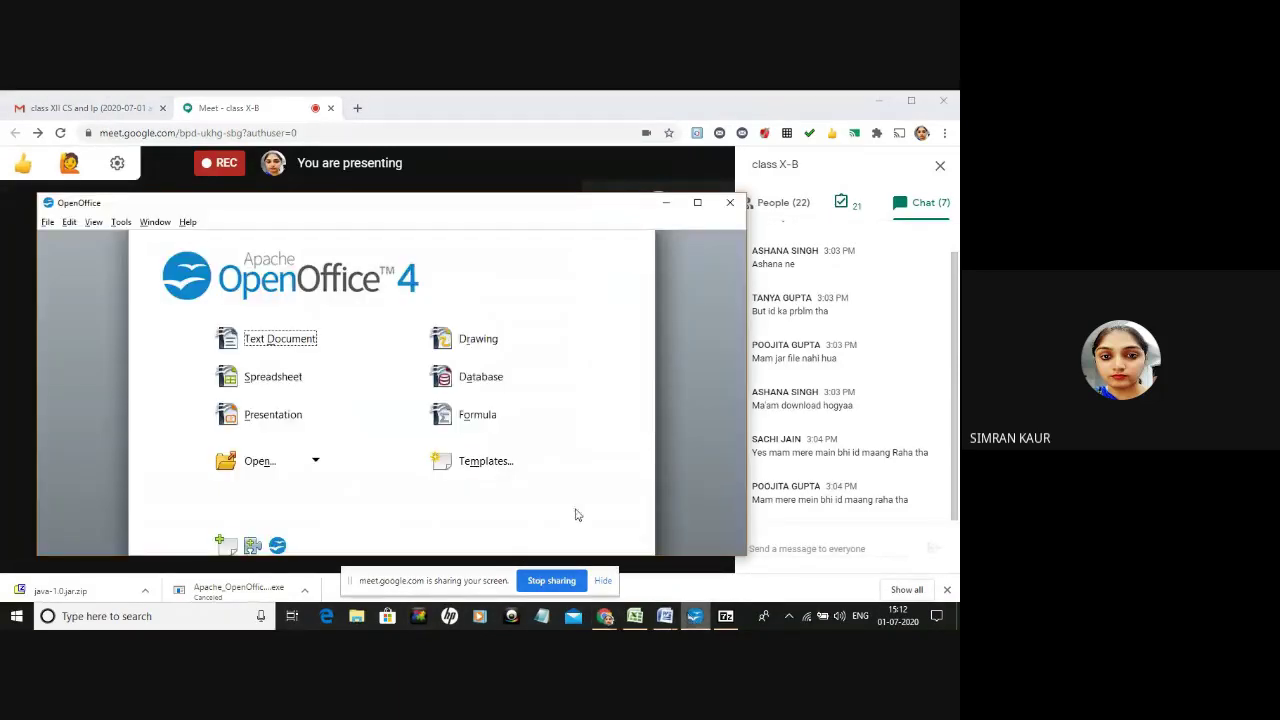
pyautogui.click(468, 377)
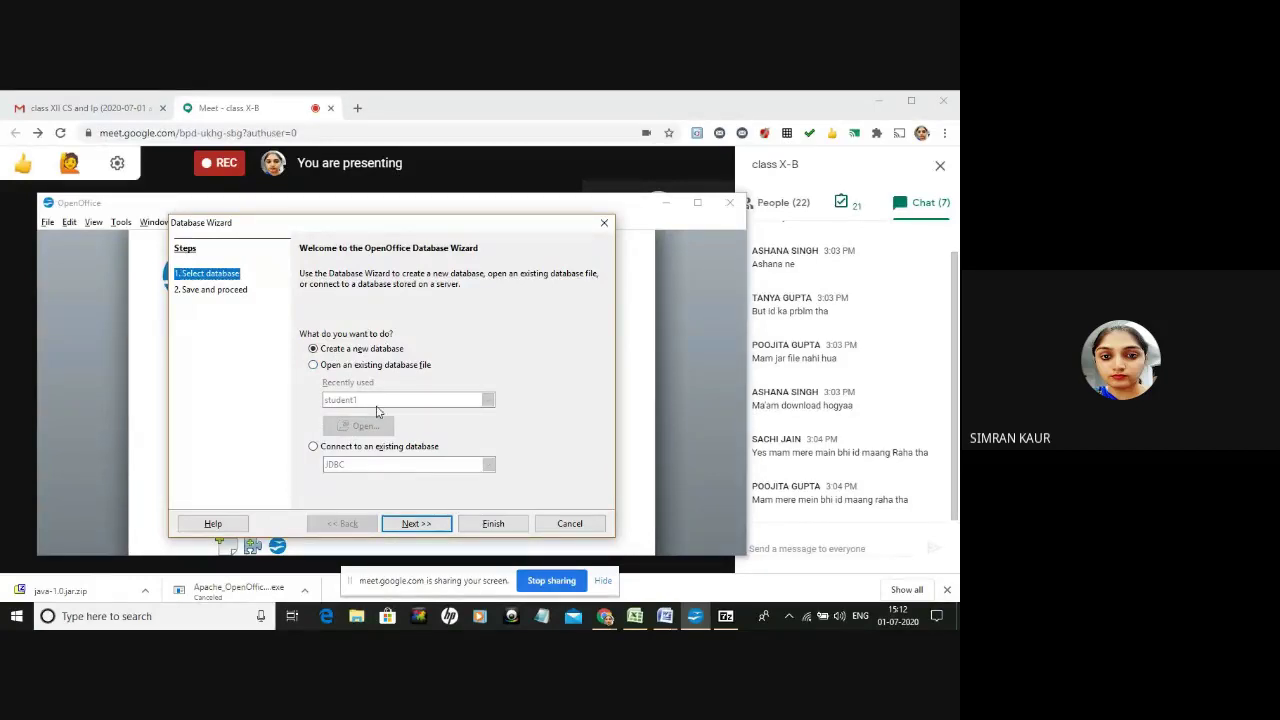
pyautogui.click(314, 365)
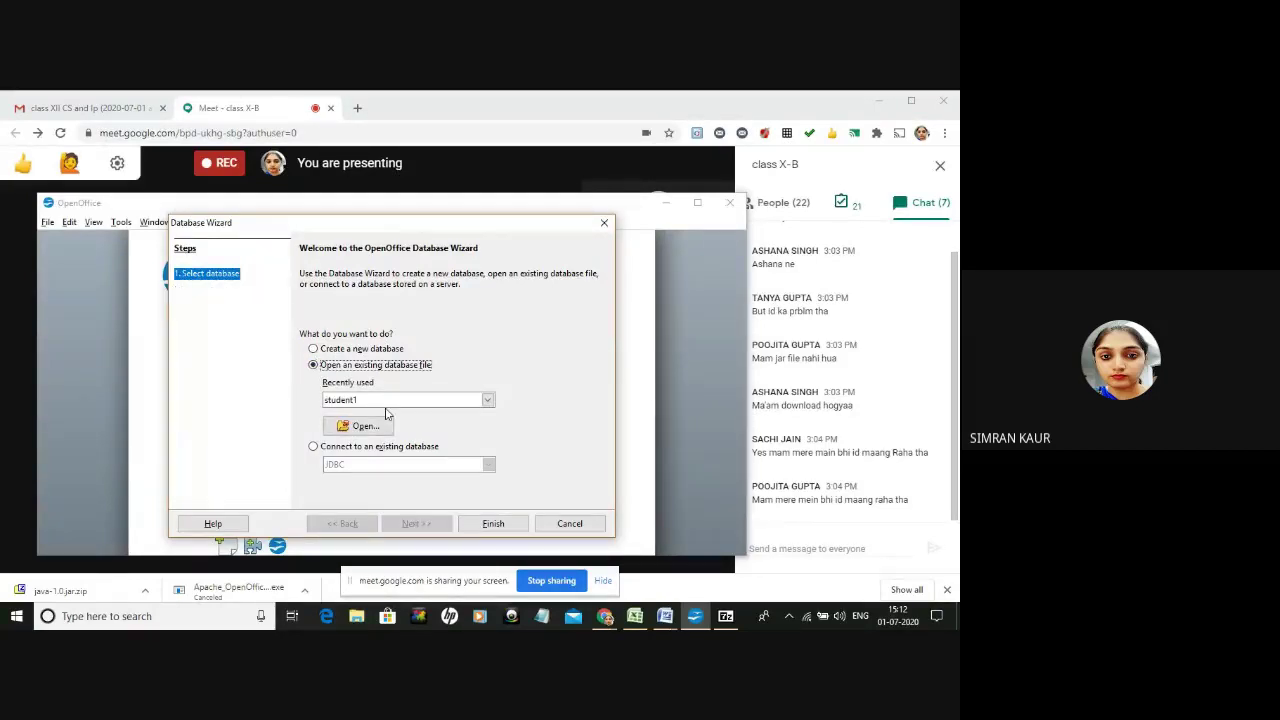
pyautogui.click(313, 348)
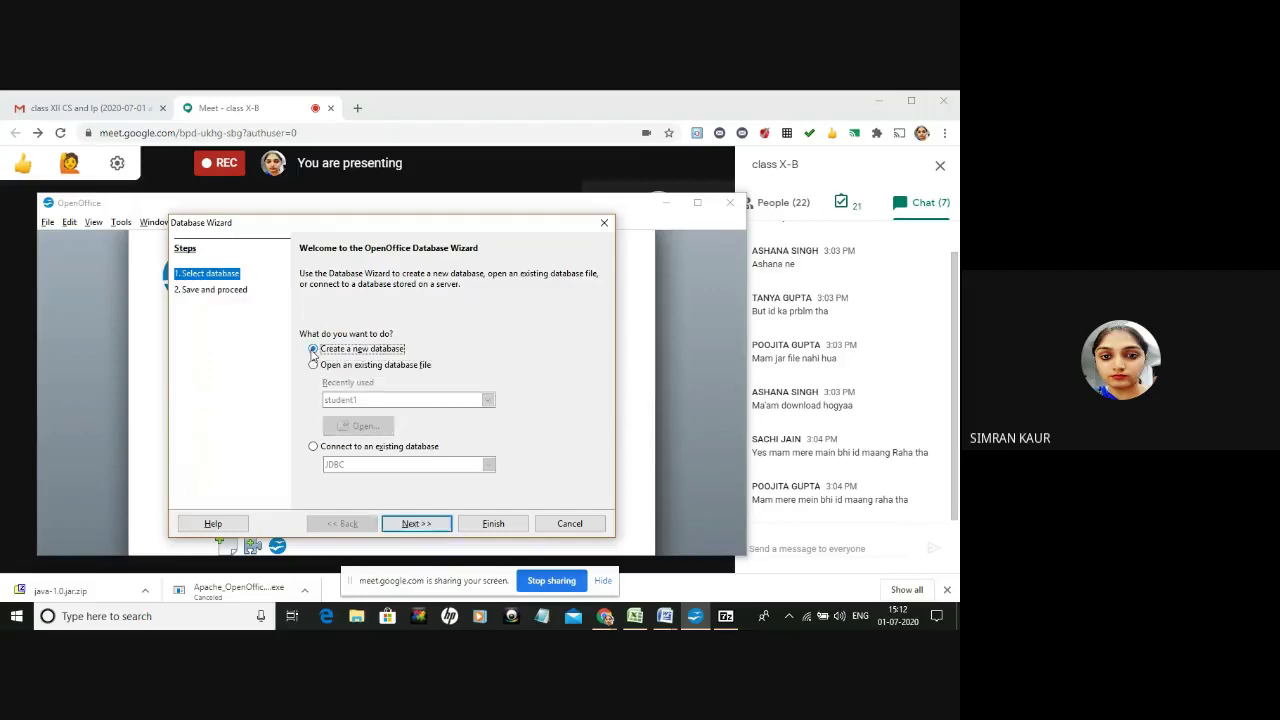
# Save the new database on the Desktop as myschool, registered in OpenOffice and opened for editing.
pyautogui.click(486, 526)
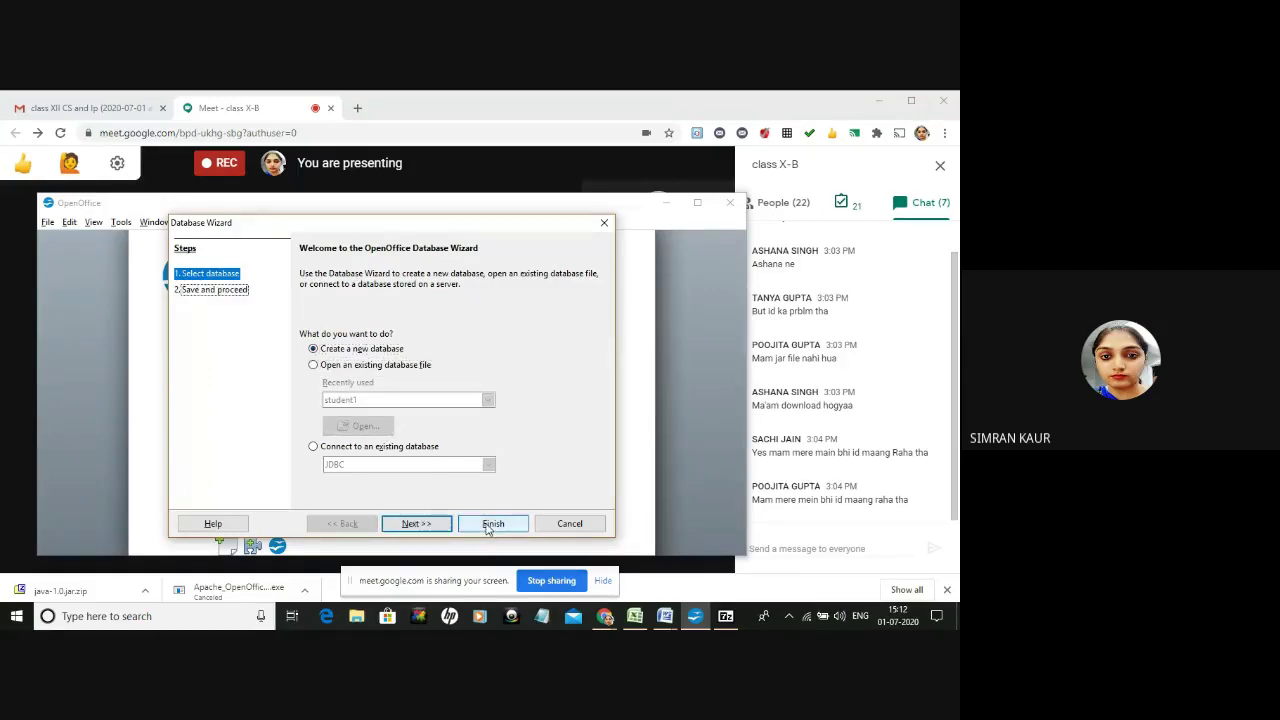
pyautogui.click(474, 524)
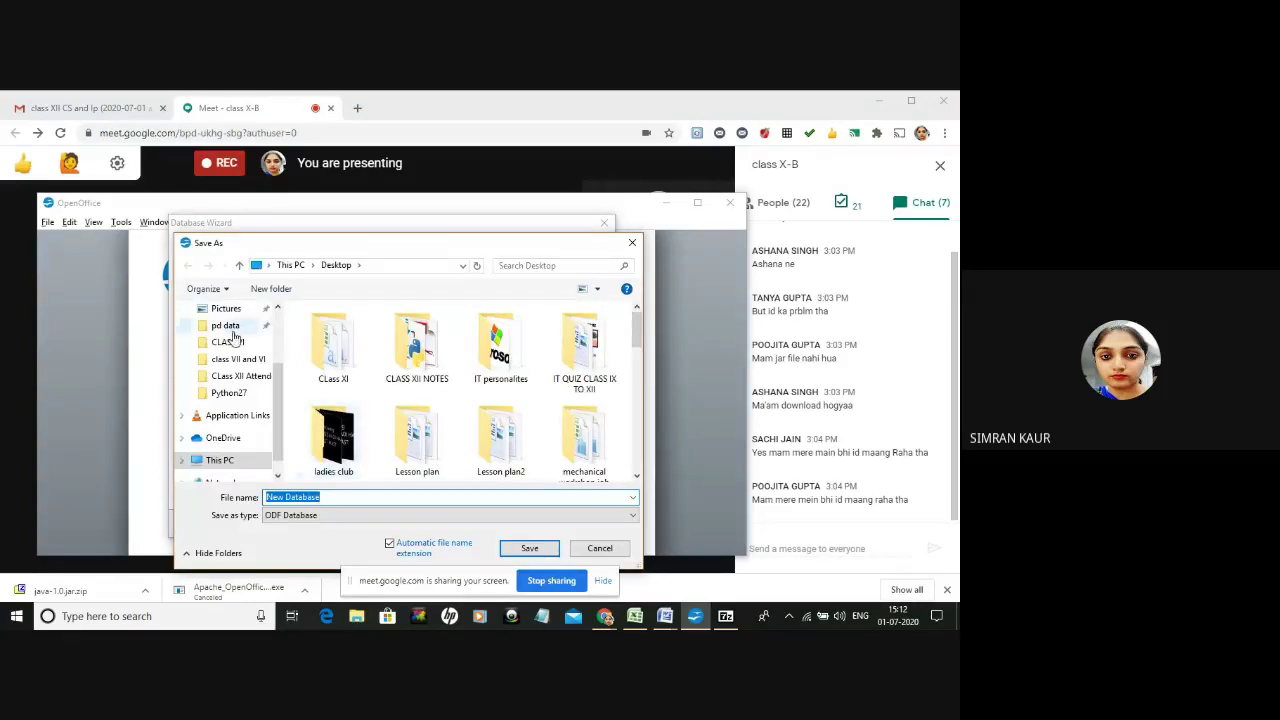
pyautogui.scroll(2, 233, 340)
pyautogui.click(226, 370)
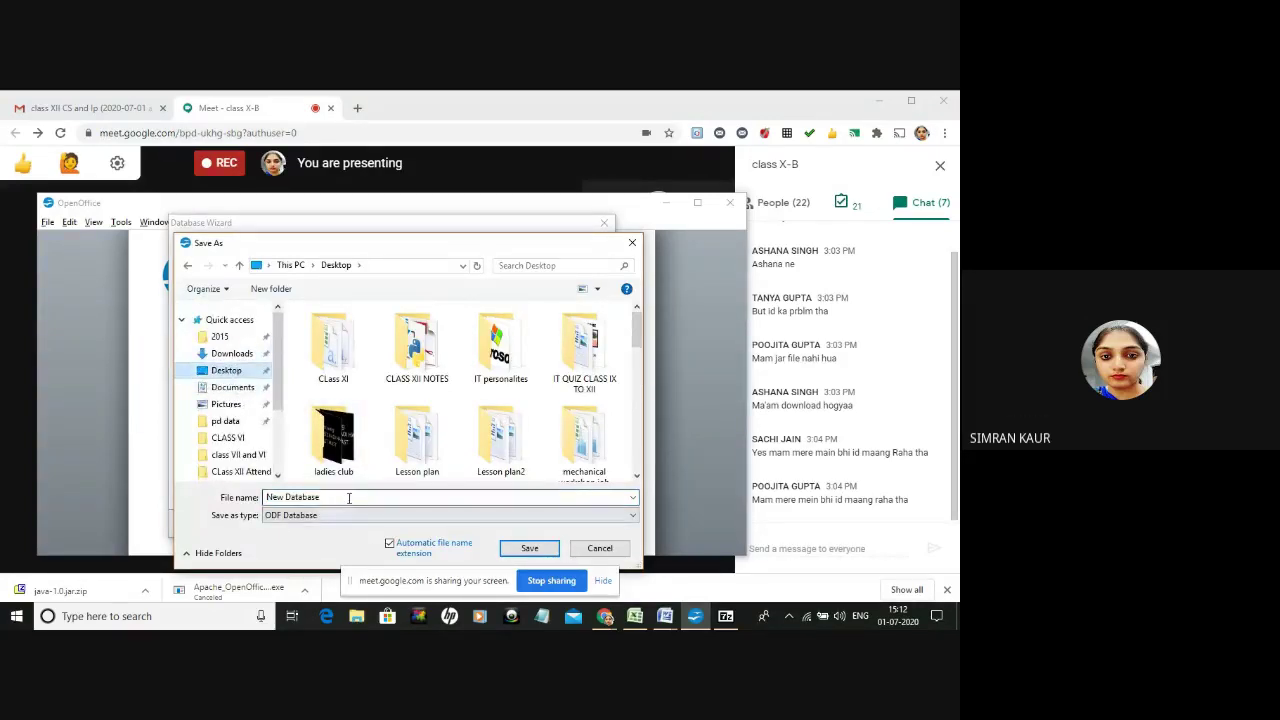
pyautogui.tripleClick(349, 497)
pyautogui.press('BackSpace')
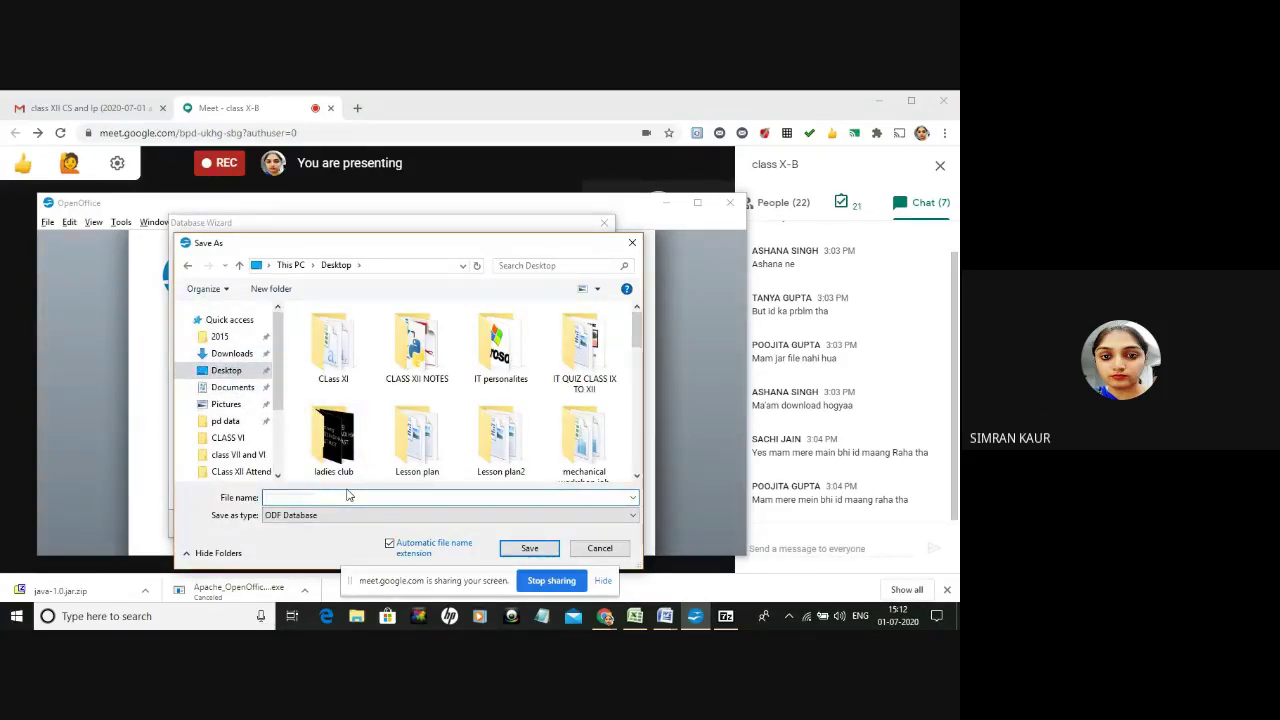
pyautogui.write('myschool')
pyautogui.click(522, 548)
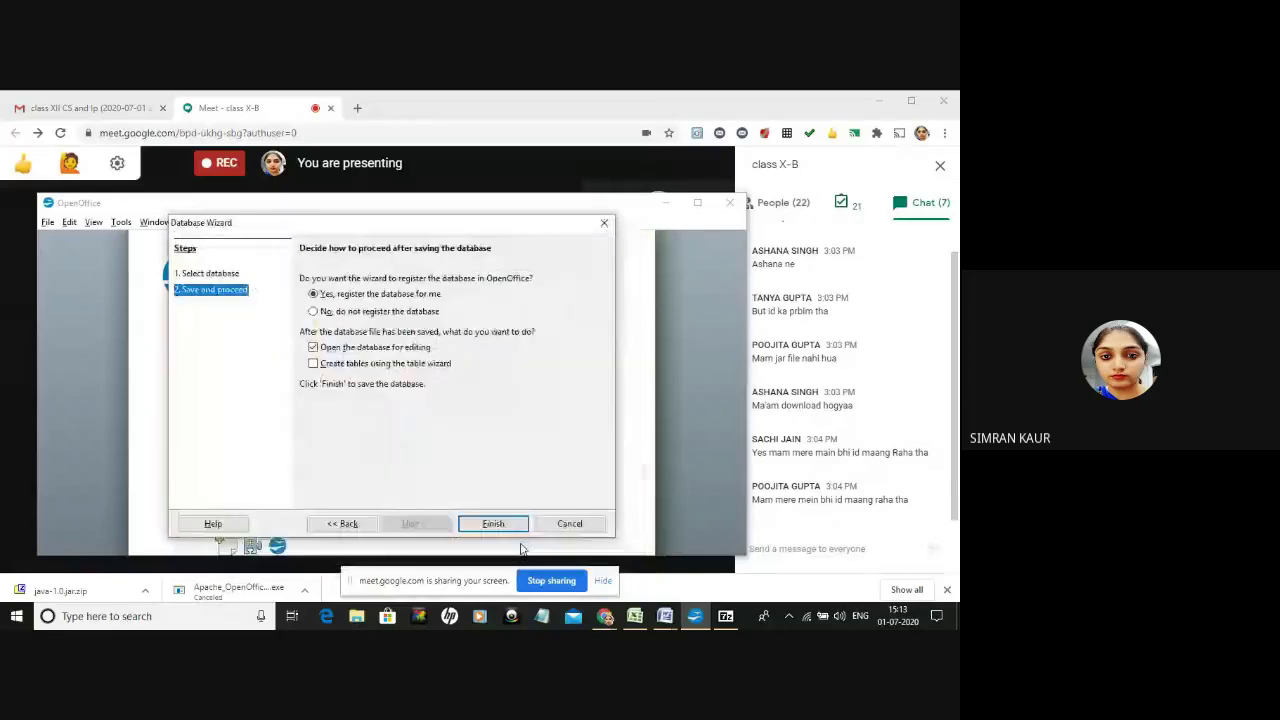
pyautogui.click(490, 523)
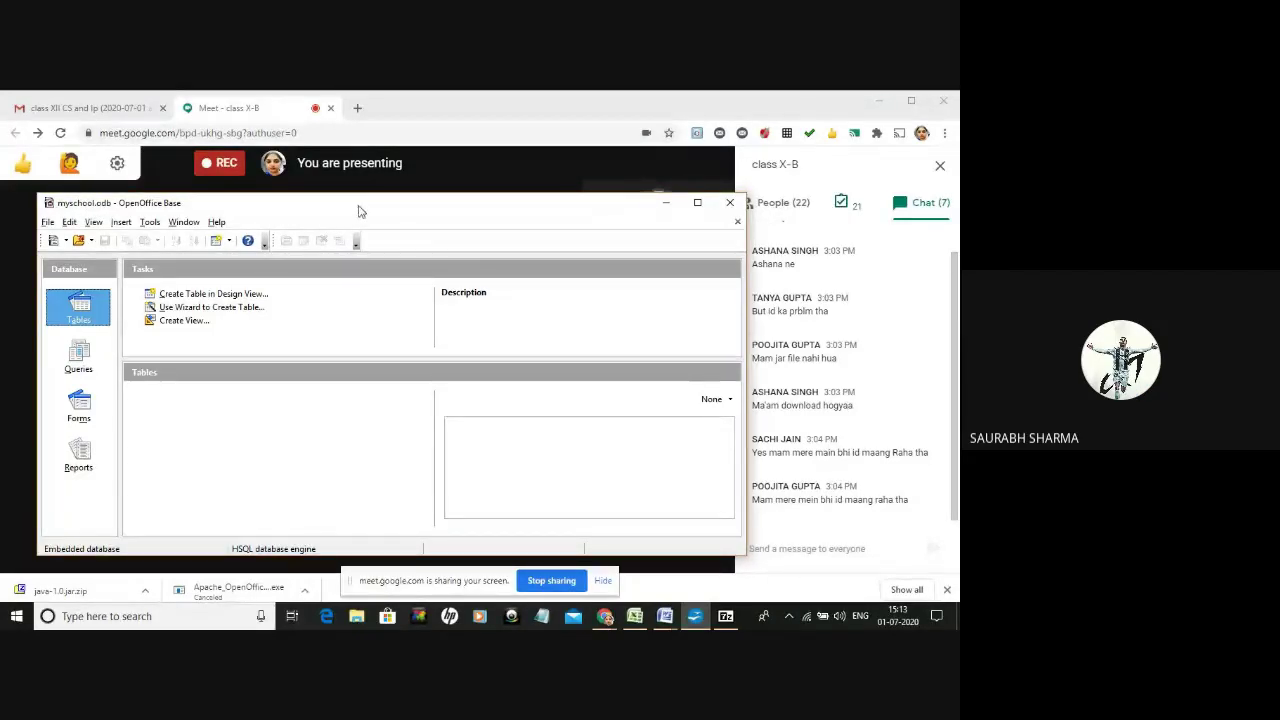
# Look at the contents of the java-1.0.jar.zip archive in 7-Zip.
pyautogui.click(725, 616)
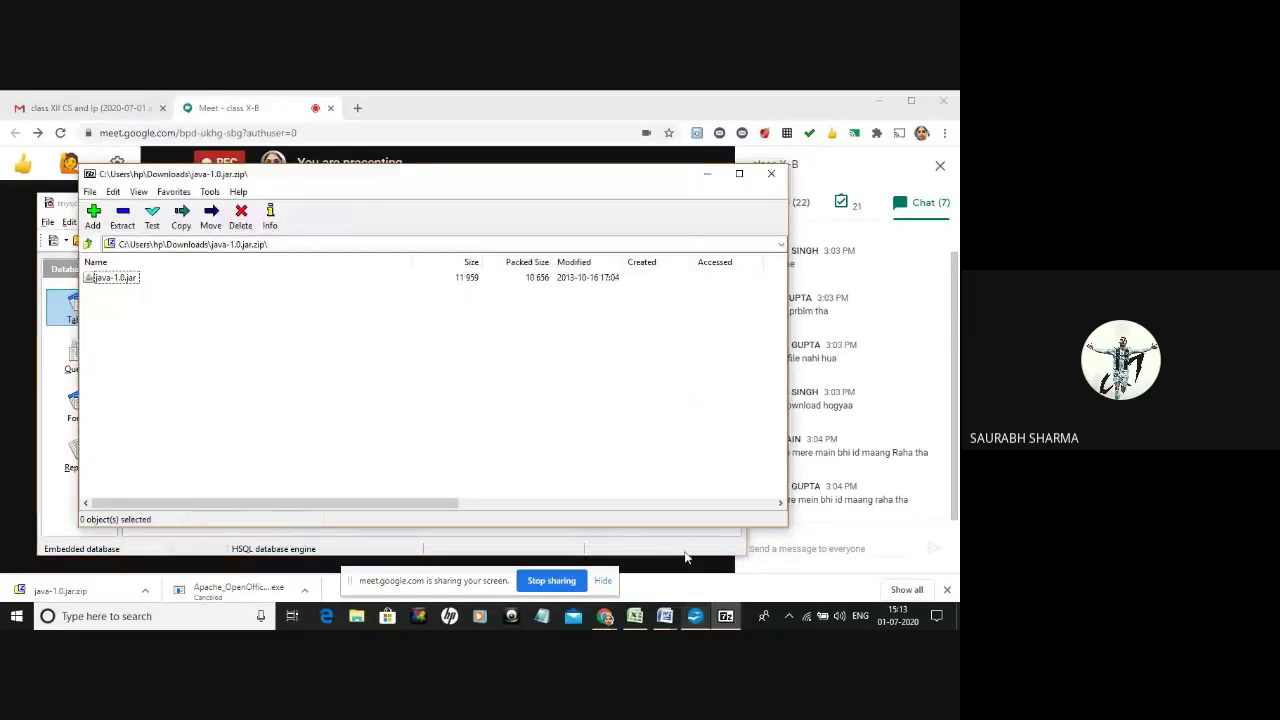
pyautogui.click(704, 176)
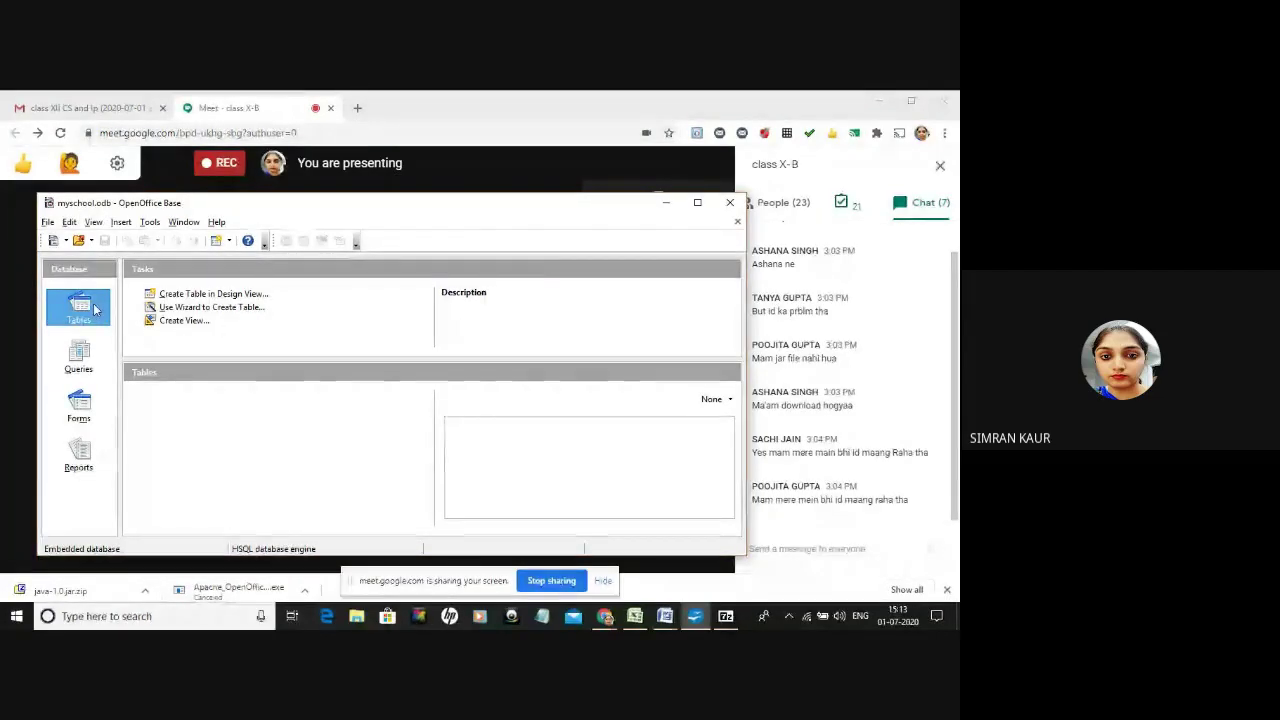
# Create a table in design view with stud_id as its first field, set as primary key with type Integer.
pyautogui.click(168, 296)
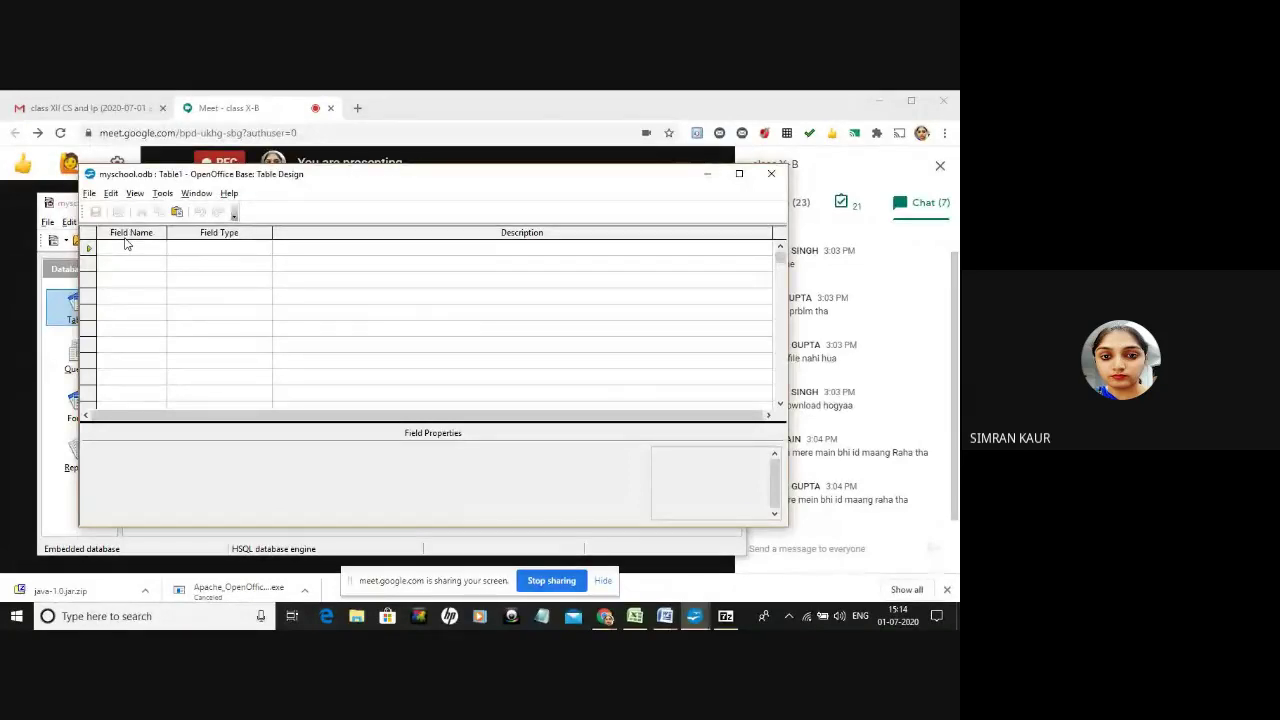
pyautogui.write('tud_id')
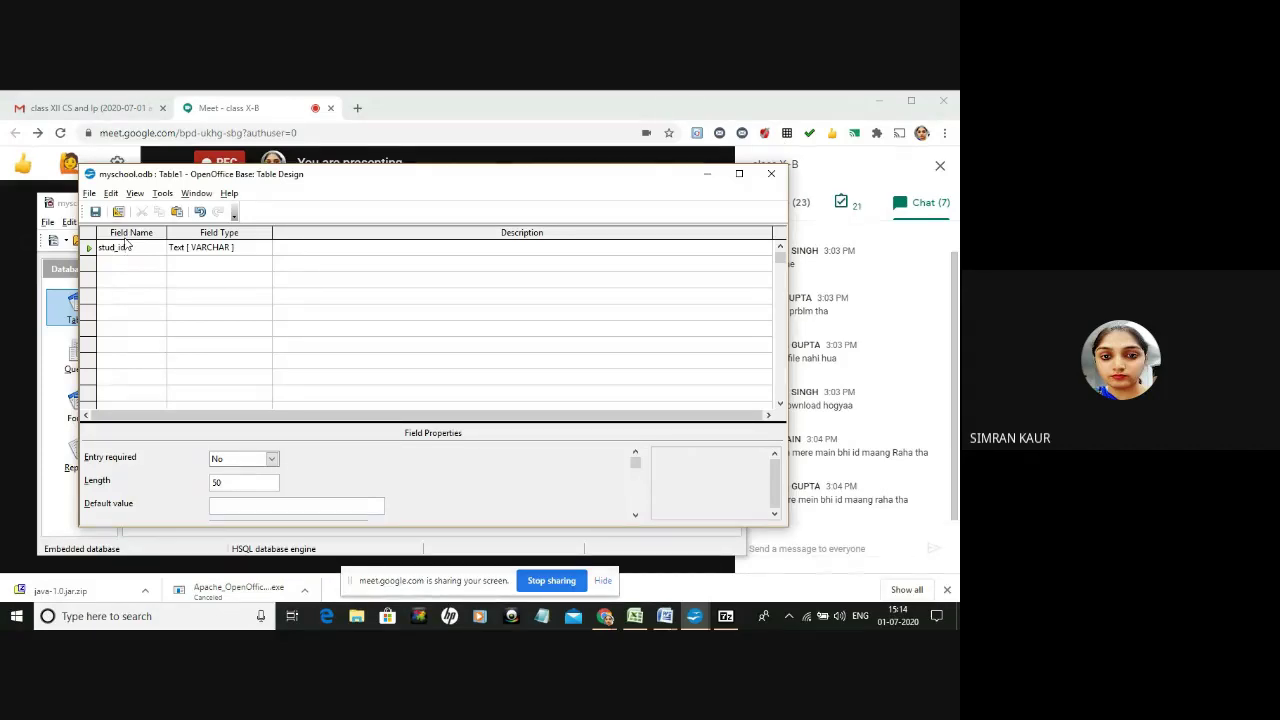
pyautogui.rightClick(88, 249)
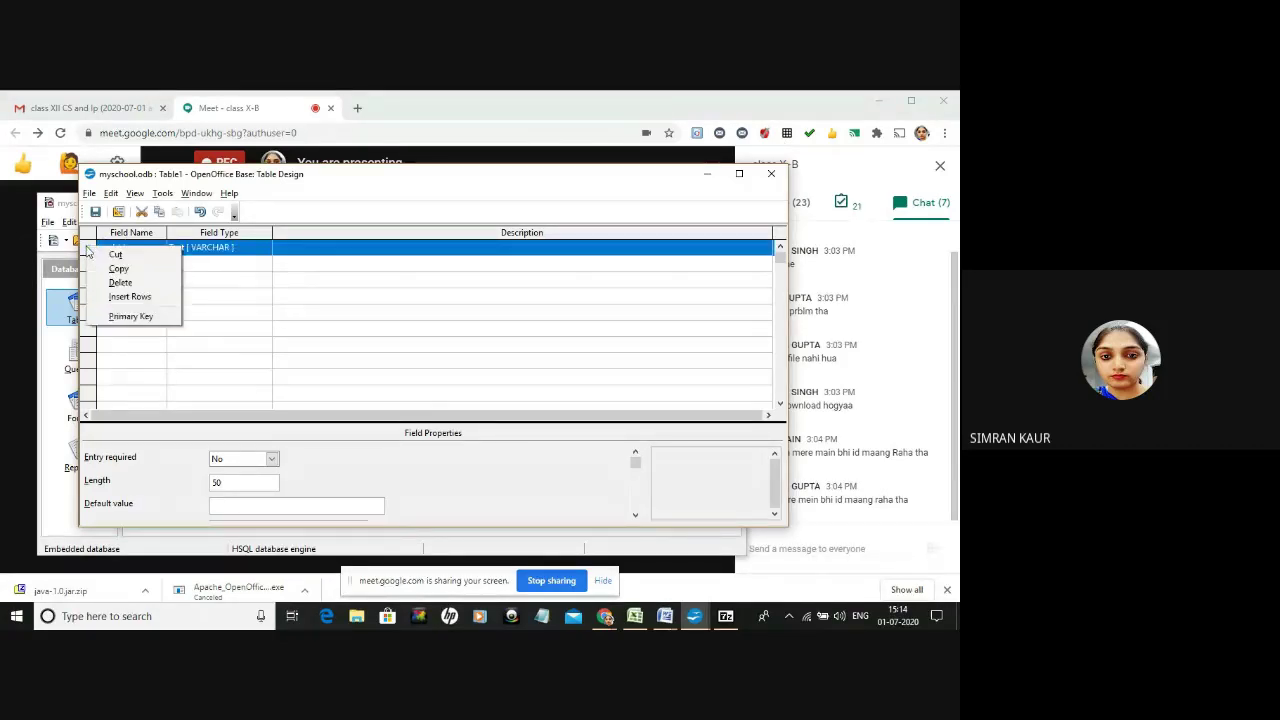
pyautogui.click(130, 316)
pyautogui.click(229, 252)
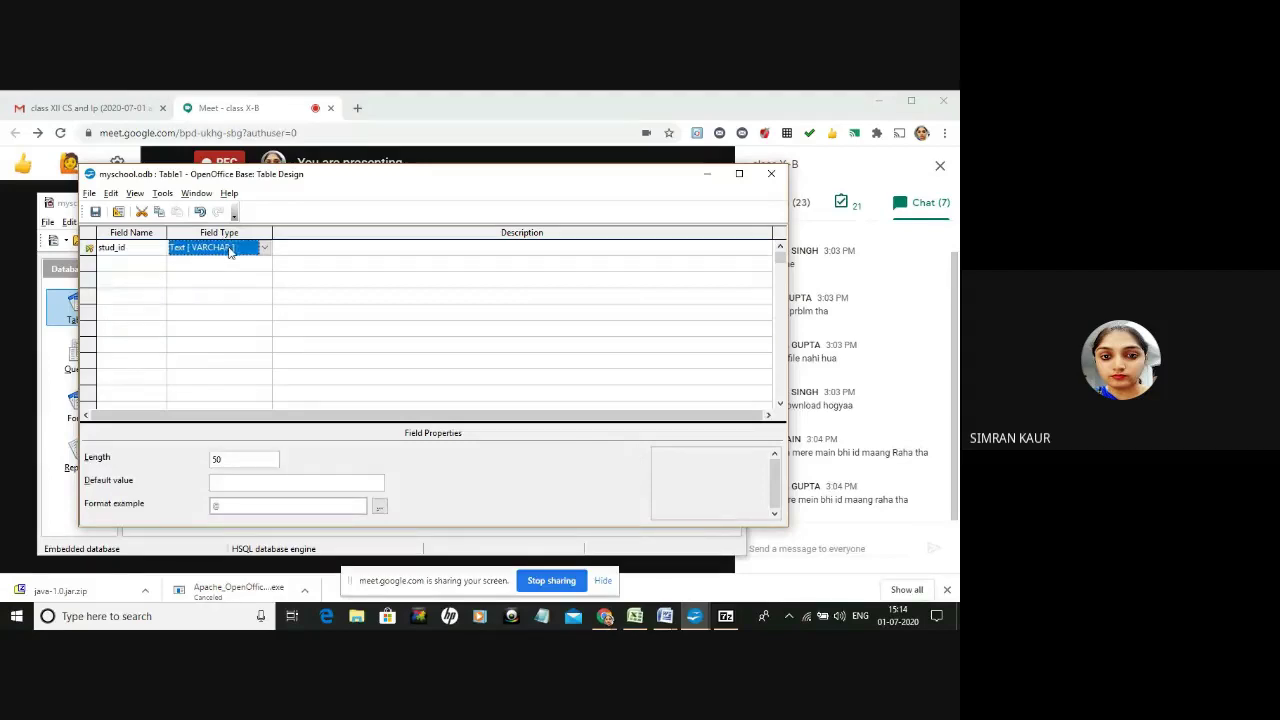
pyautogui.click(263, 248)
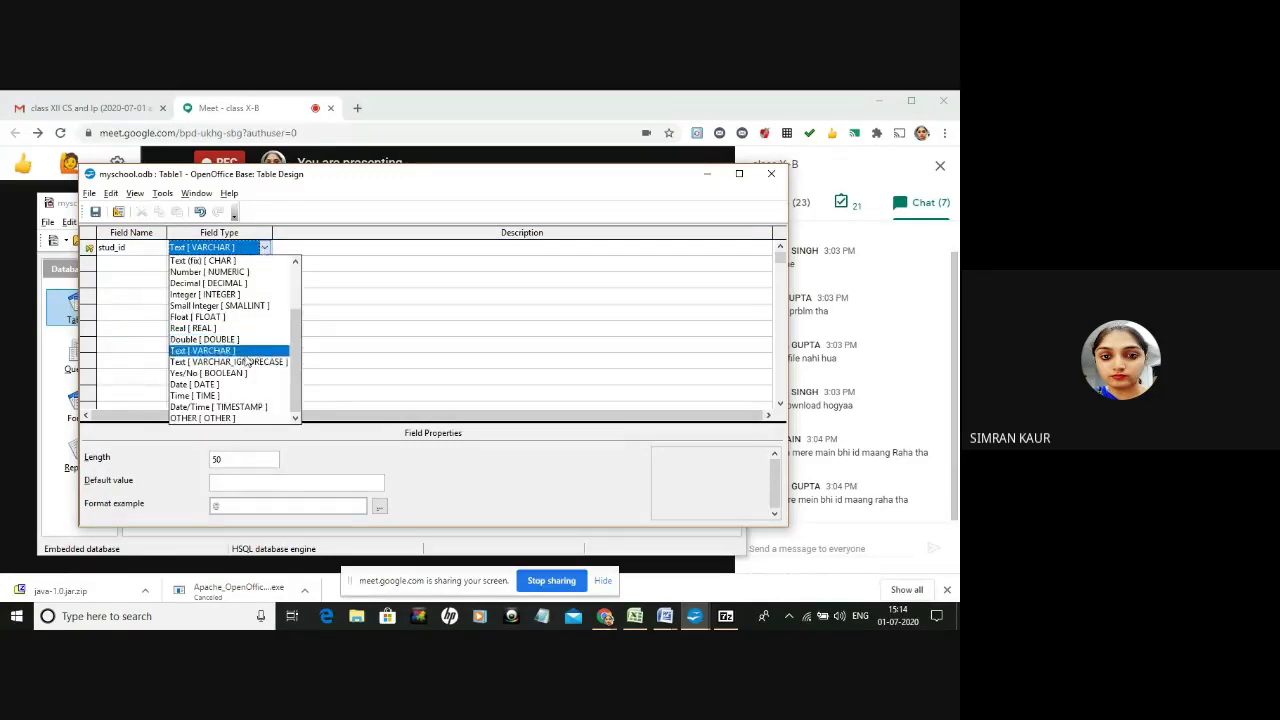
pyautogui.click(218, 294)
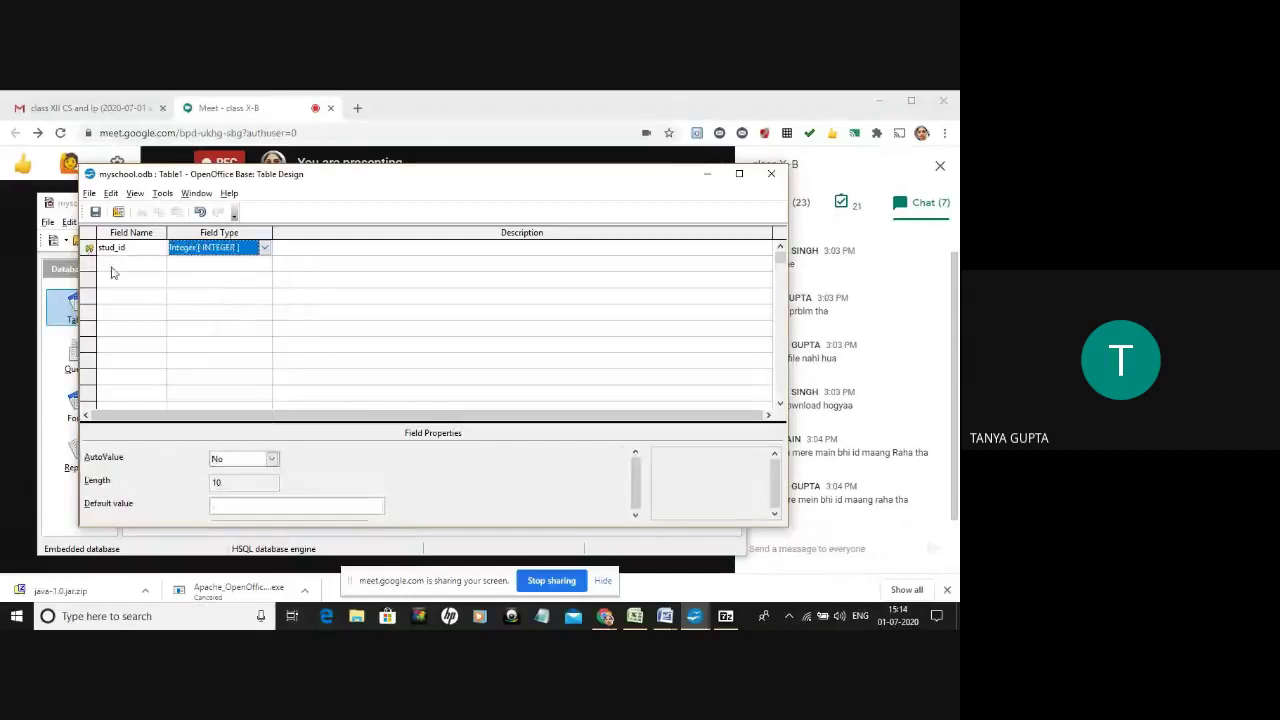
# Add a second field named stud_name with the default Text [VARCHAR] type.
pyautogui.click(113, 263)
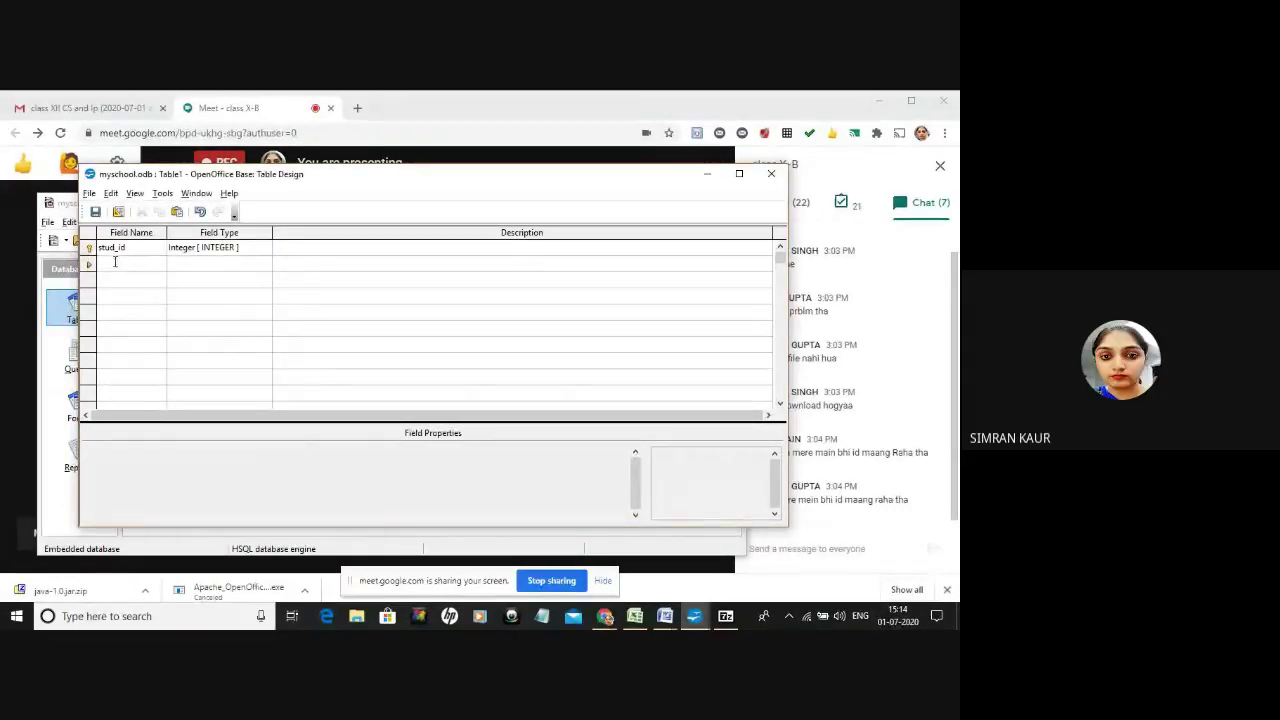
pyautogui.write('stud')
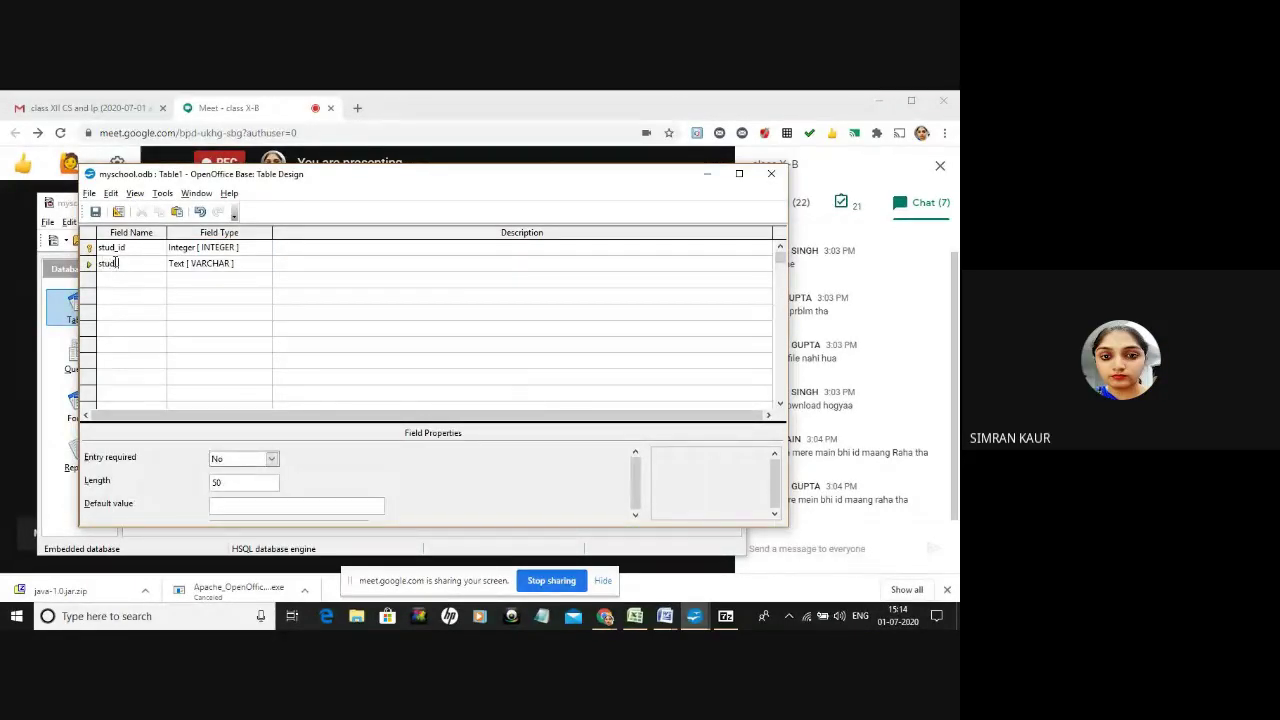
pyautogui.write('_name')
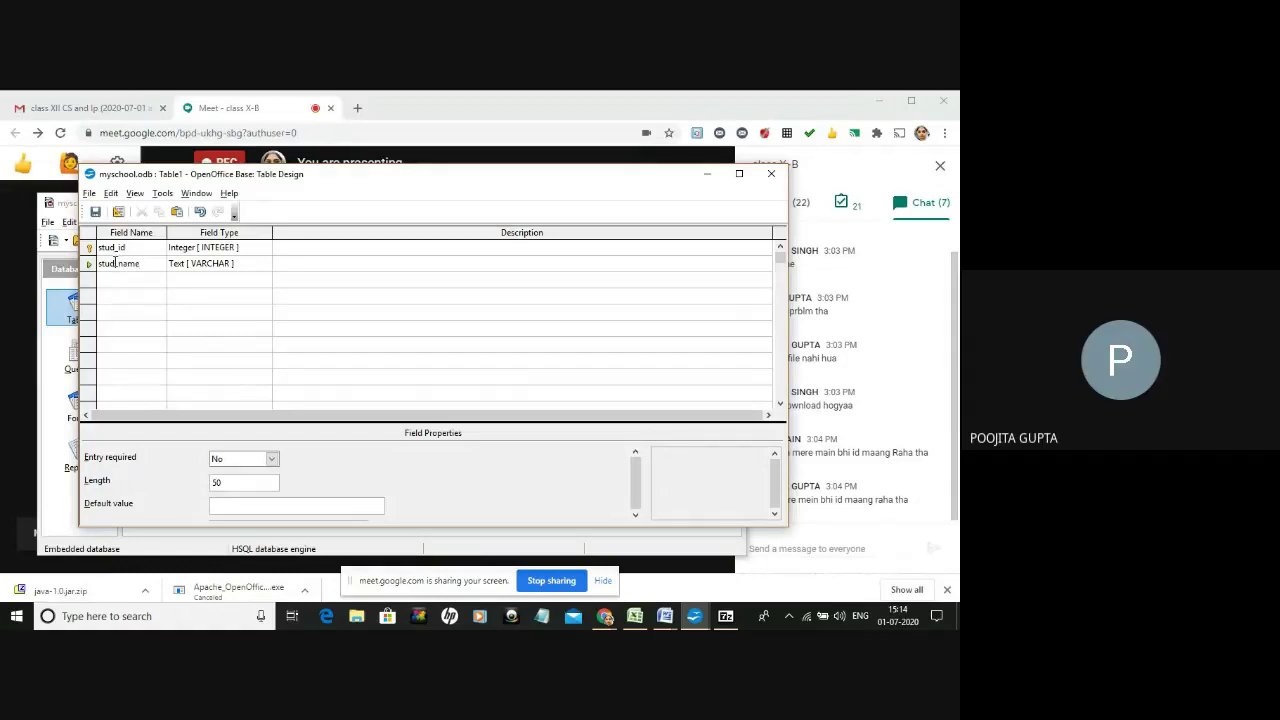
# Add a third field named phone and set its field type to Integer.
pyautogui.click(130, 280)
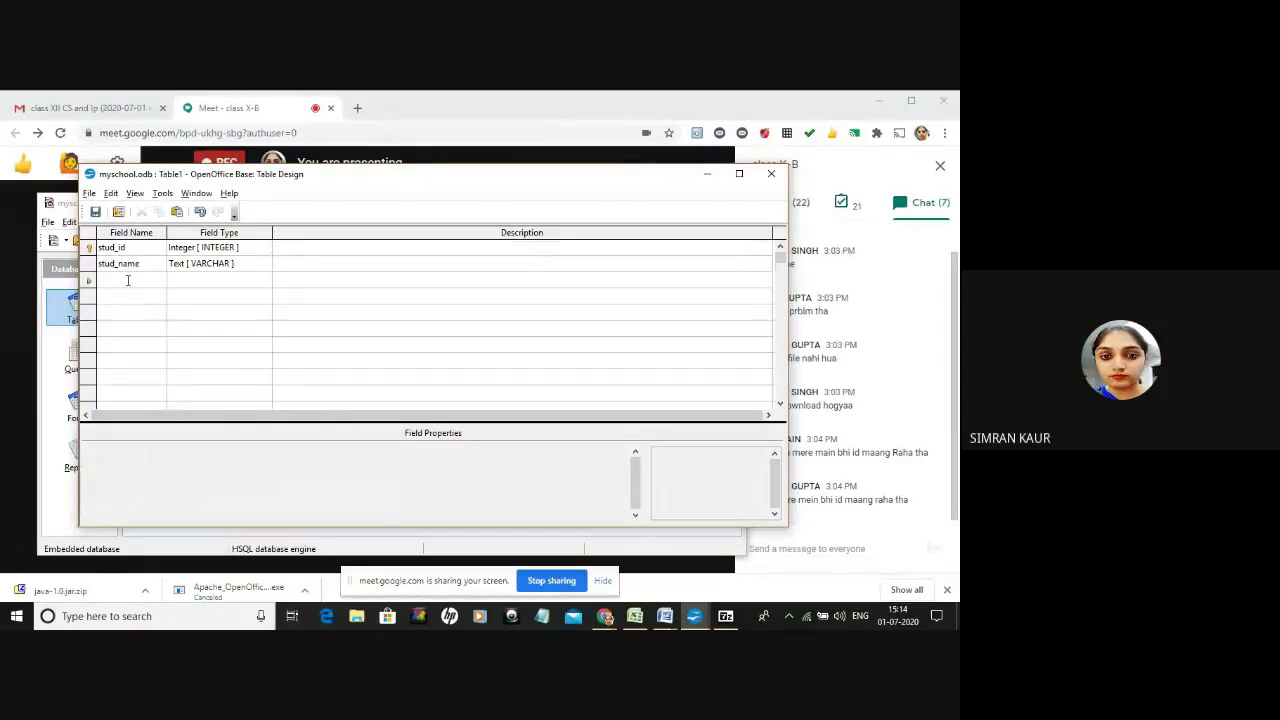
pyautogui.write('phone')
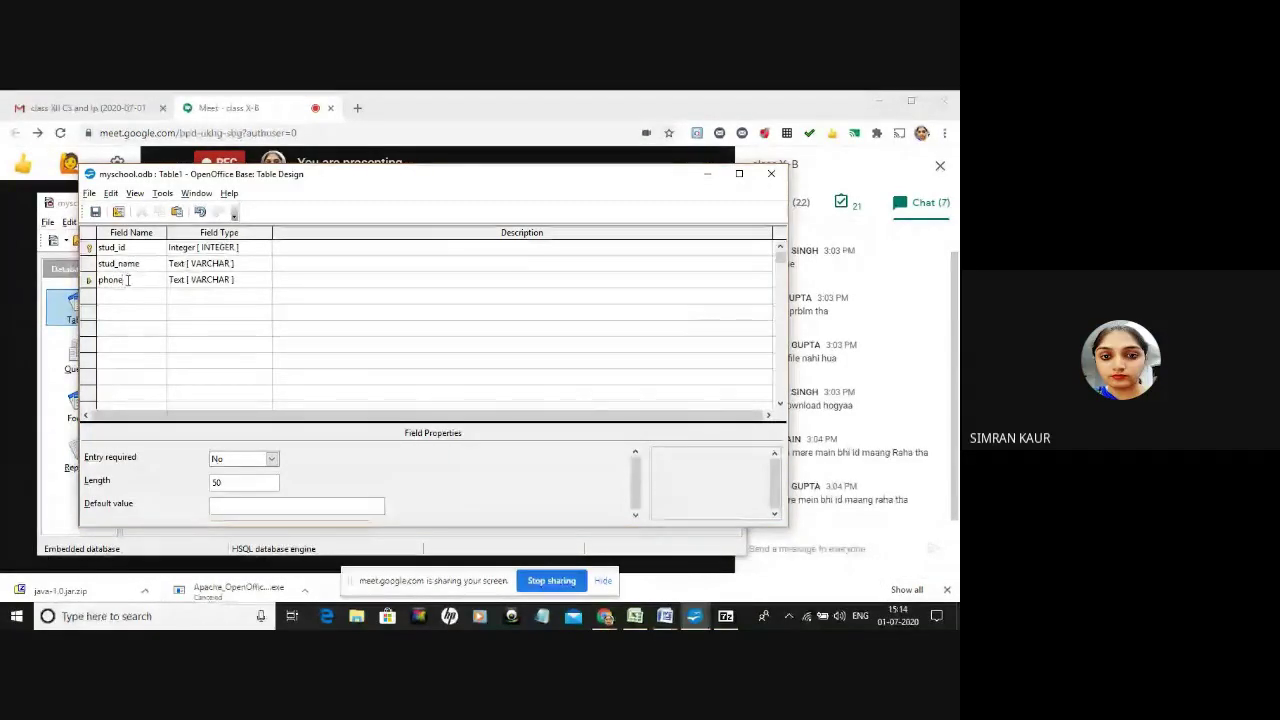
pyautogui.click(240, 282)
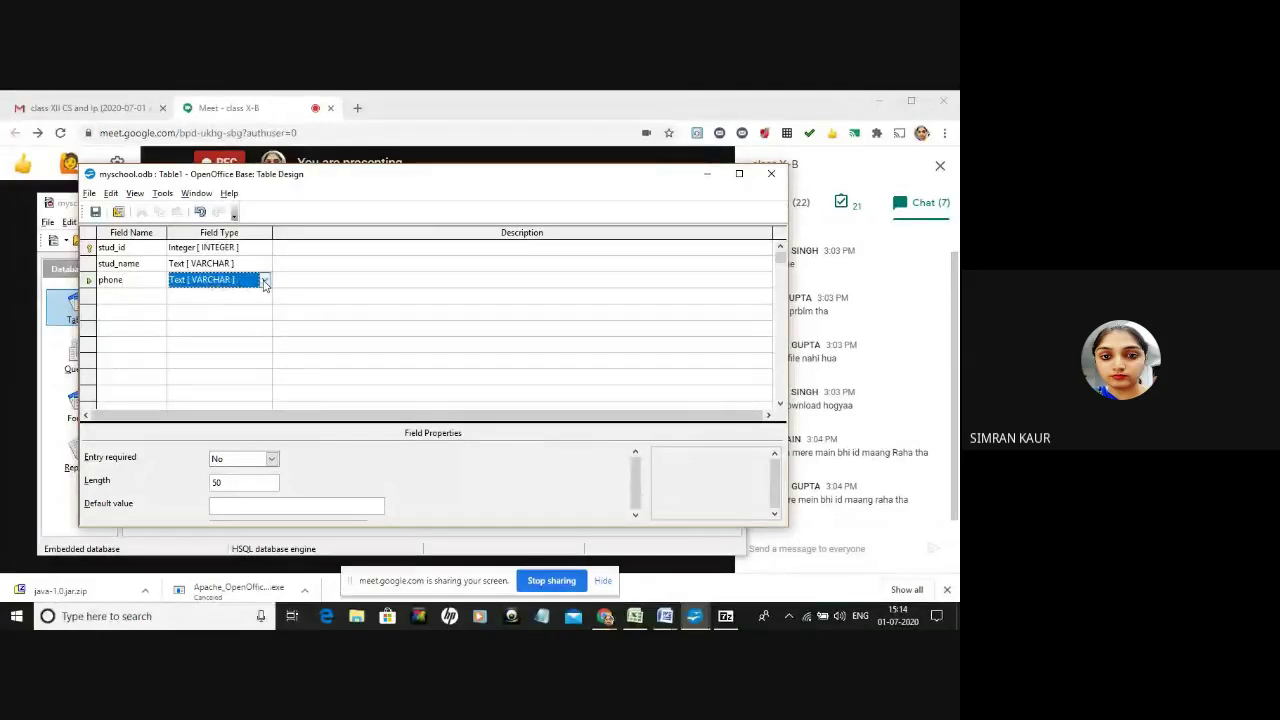
pyautogui.click(264, 284)
pyautogui.click(240, 325)
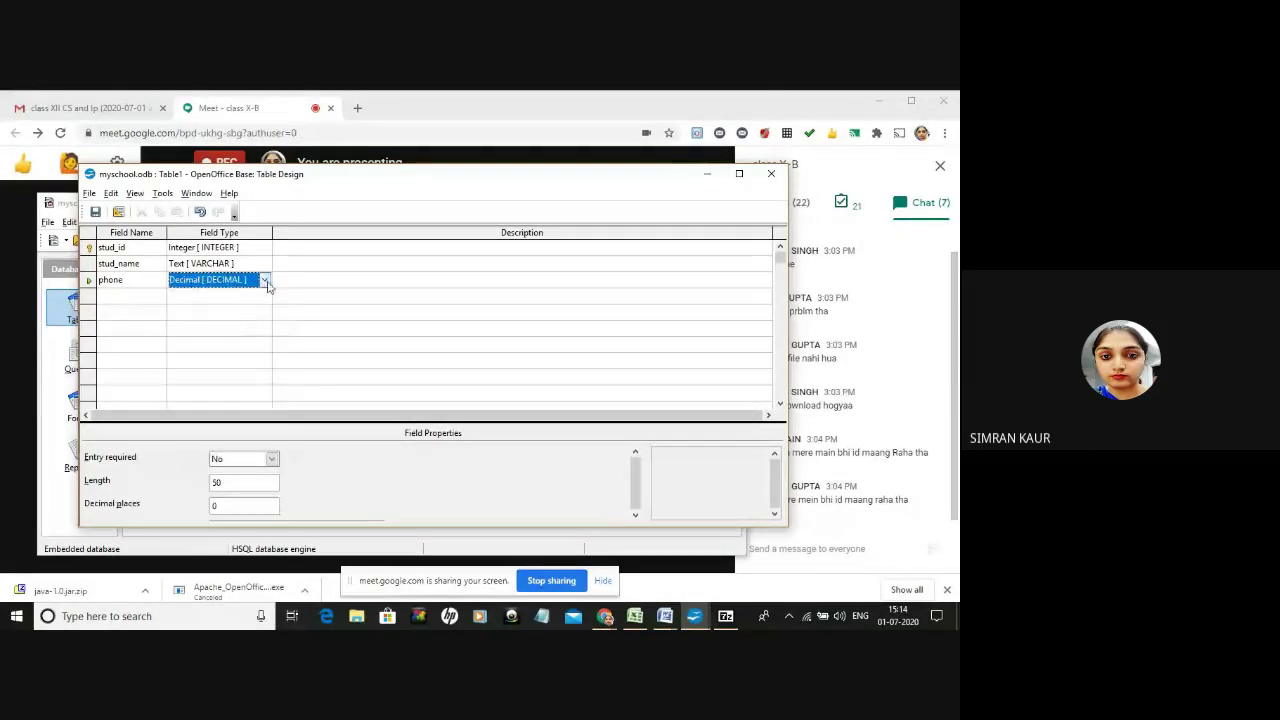
pyautogui.click(264, 284)
pyautogui.click(229, 329)
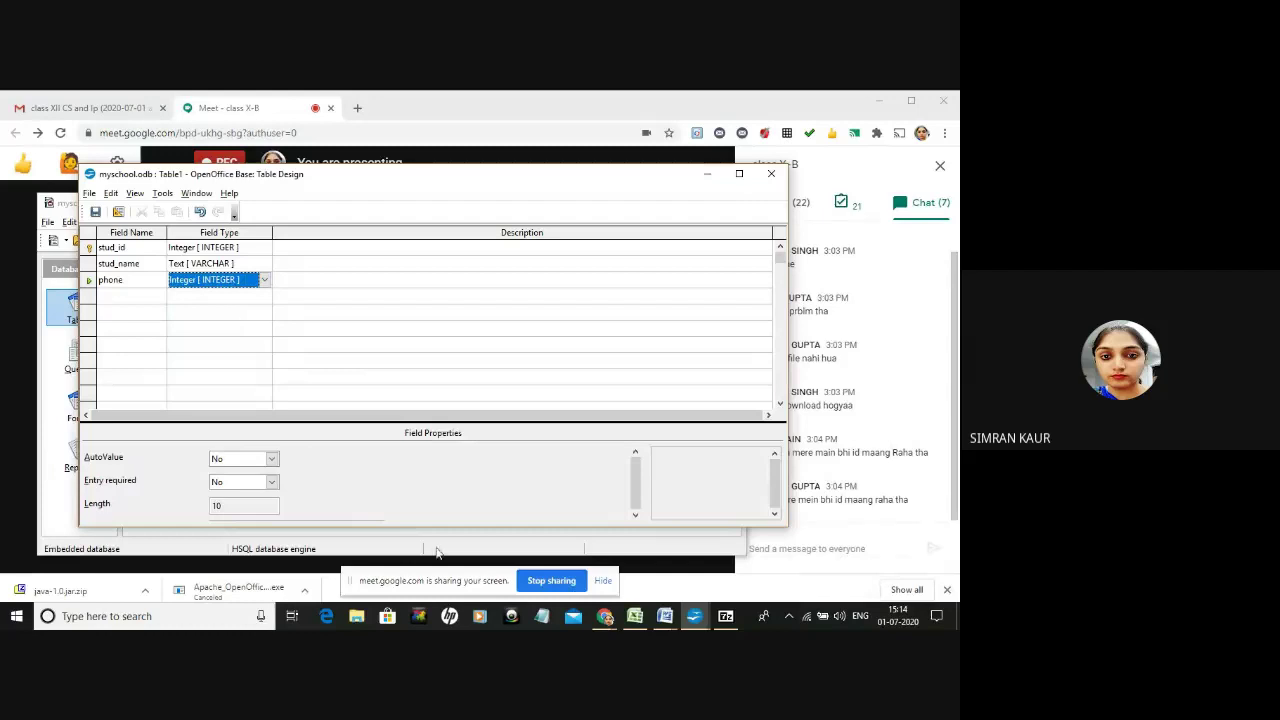
# Save the table design under the name sssvv_student and minimize its design window.
pyautogui.click(95, 212)
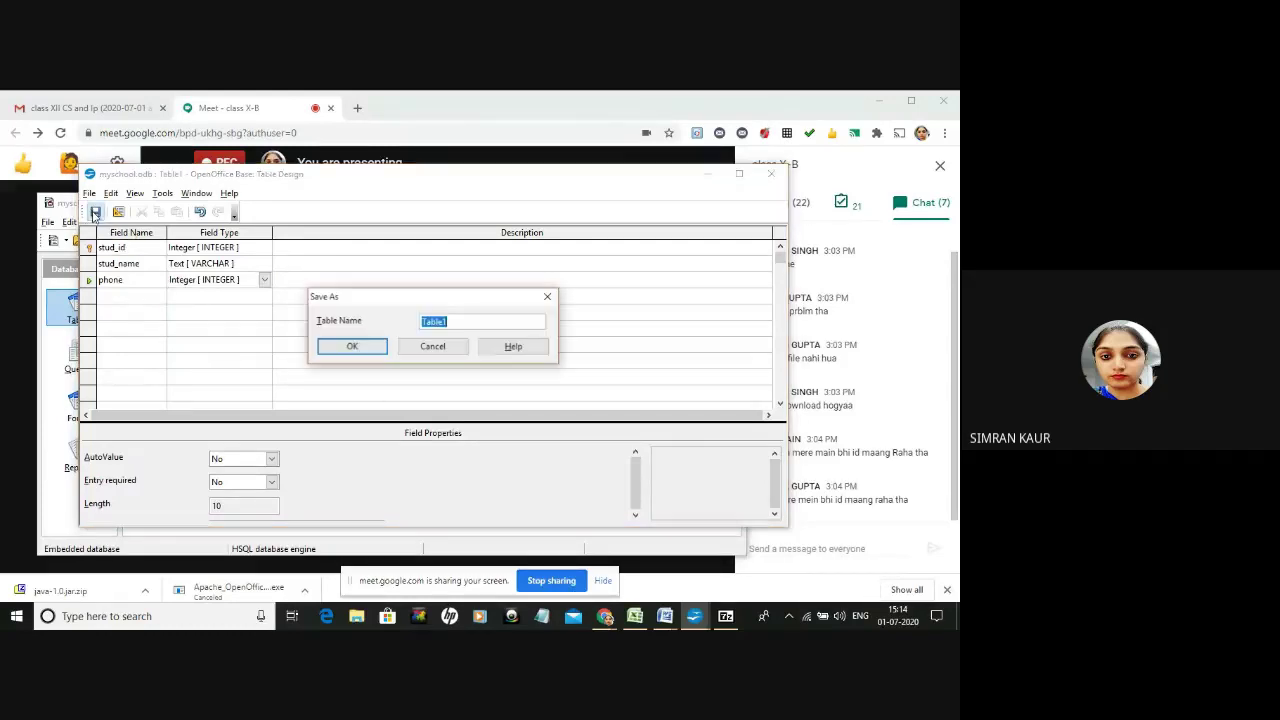
pyautogui.press('BackSpace')
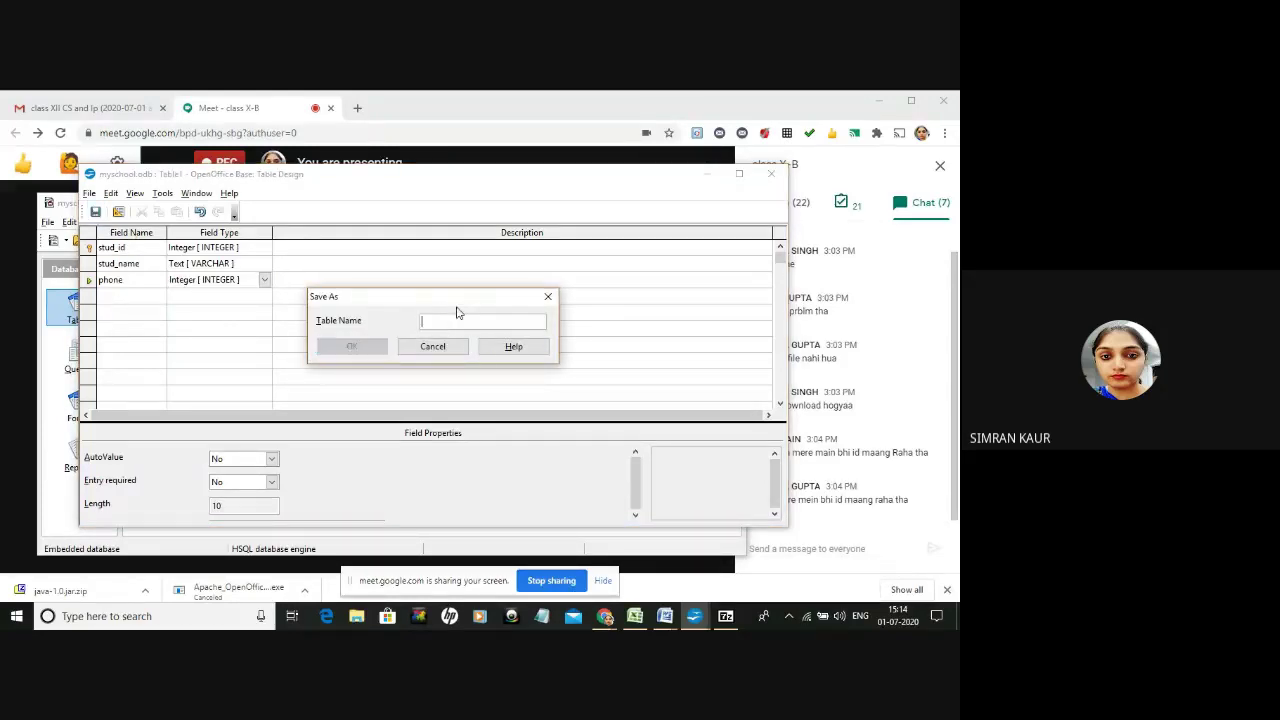
pyautogui.write('stud')
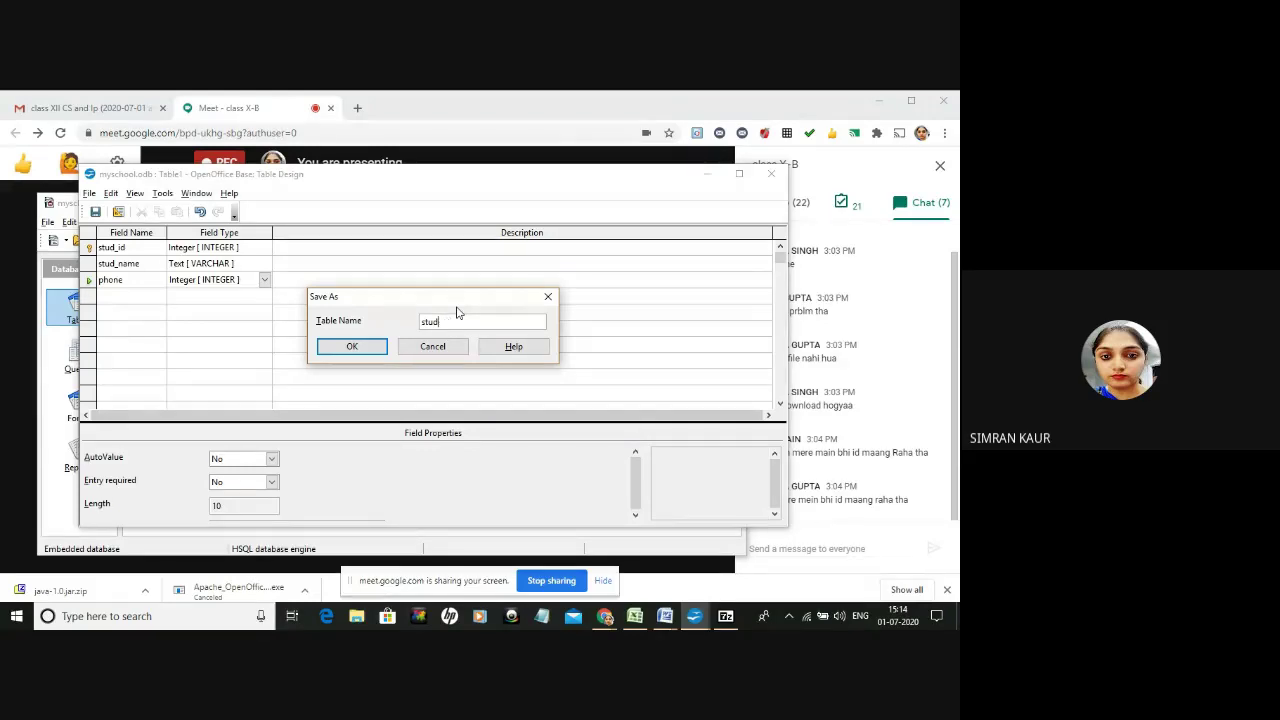
pyautogui.press('BackSpace')
pyautogui.press('BackSpace')
pyautogui.press('BackSpace')
pyautogui.press('BackSpace')
pyautogui.write('sssvv_student')
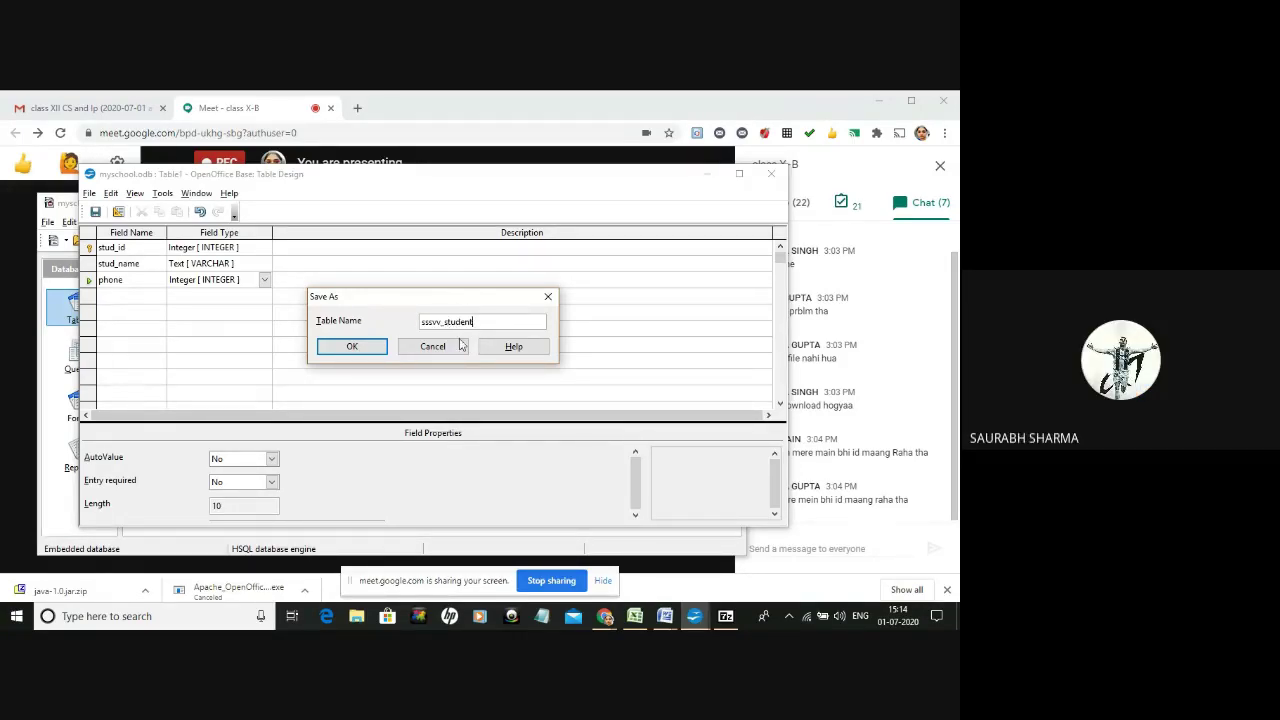
pyautogui.click(358, 354)
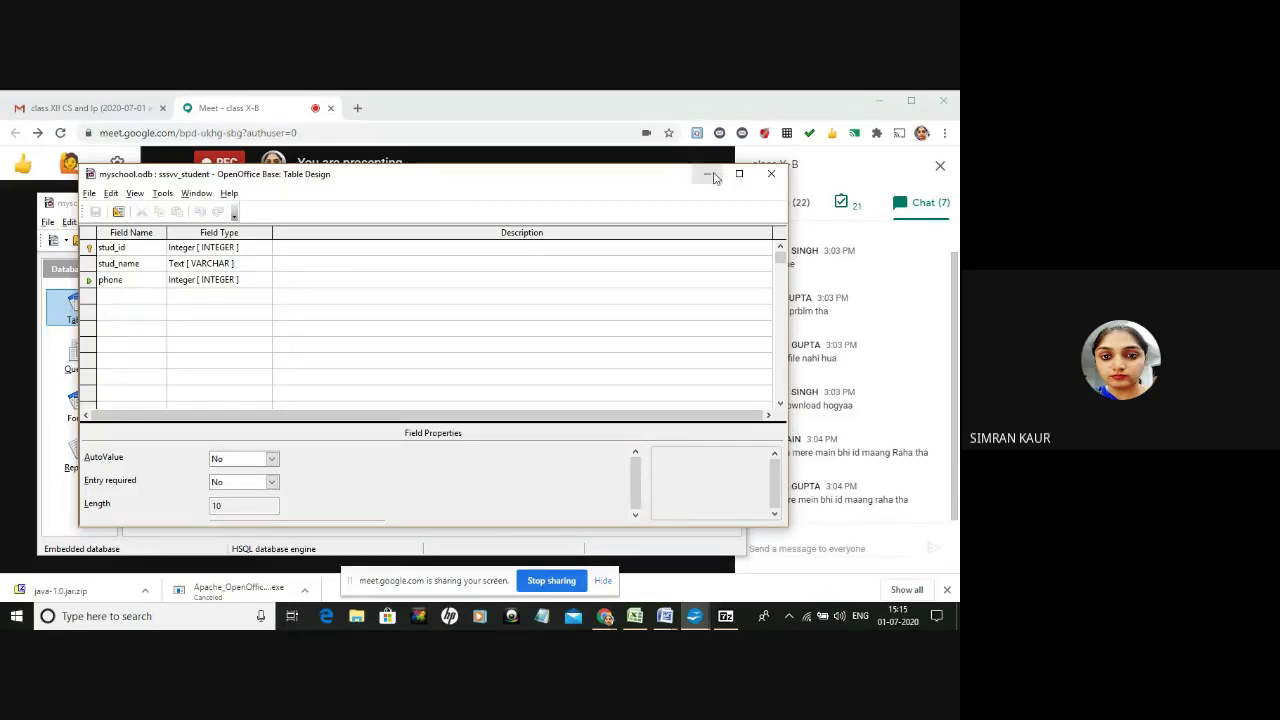
pyautogui.click(714, 177)
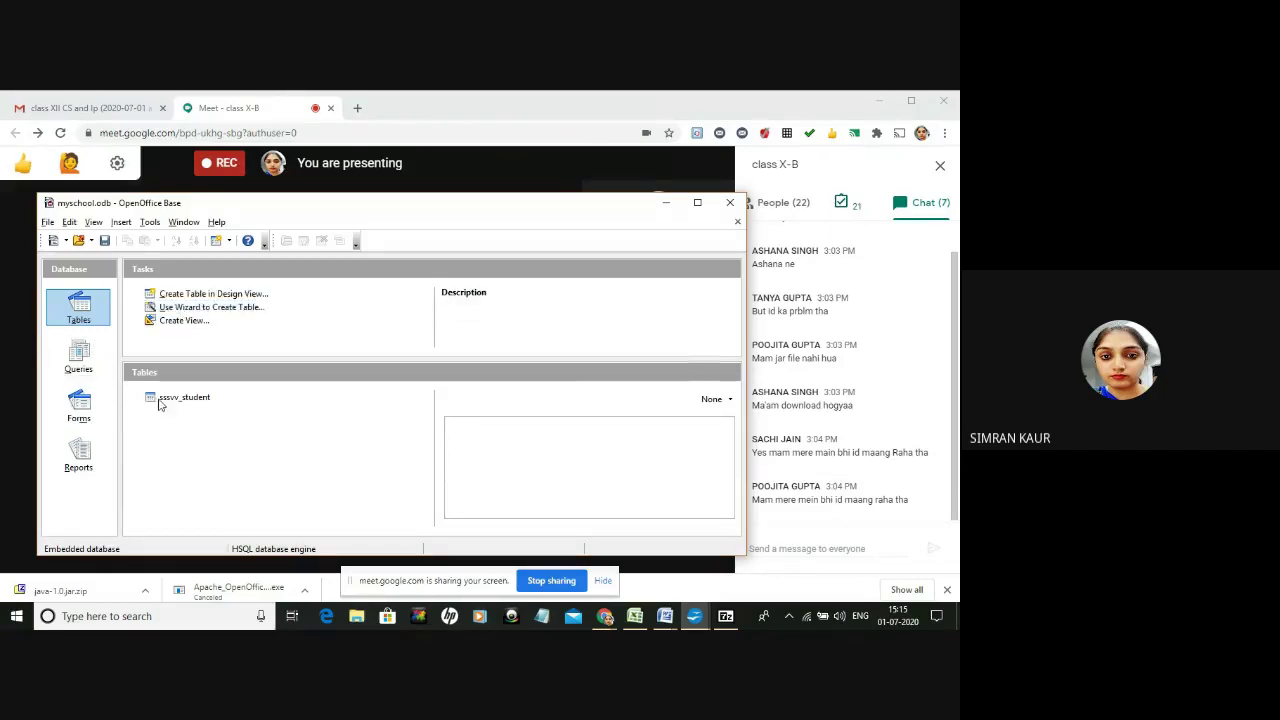
# Create a query in SQL view and begin an insert into sssvv_student values statement with a student name.
pyautogui.click(95, 365)
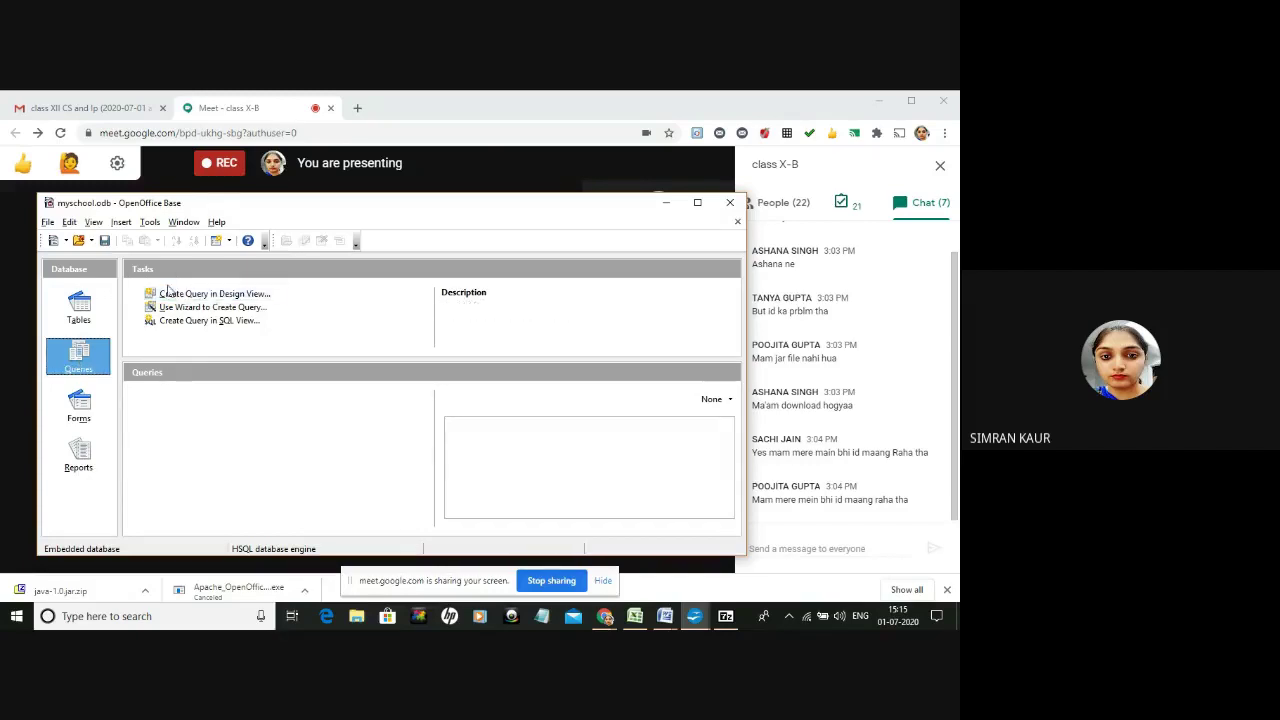
pyautogui.click(175, 321)
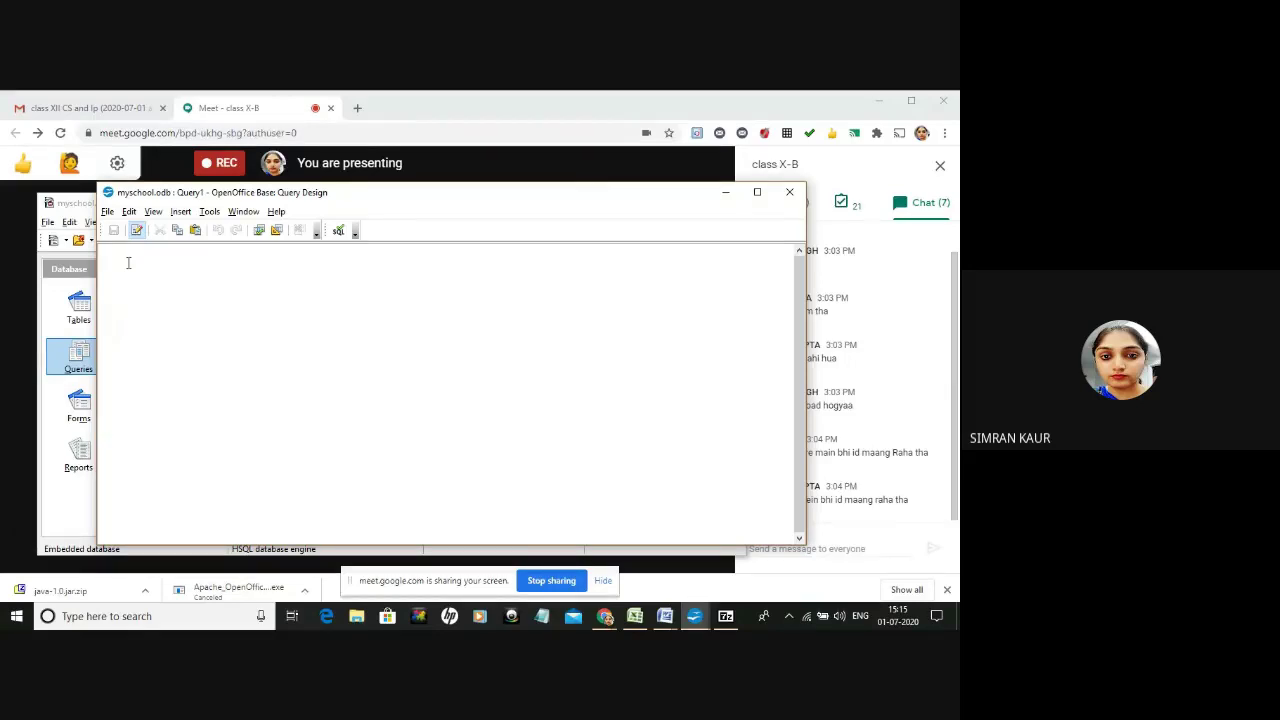
pyautogui.write('se')
pyautogui.write('sert in')
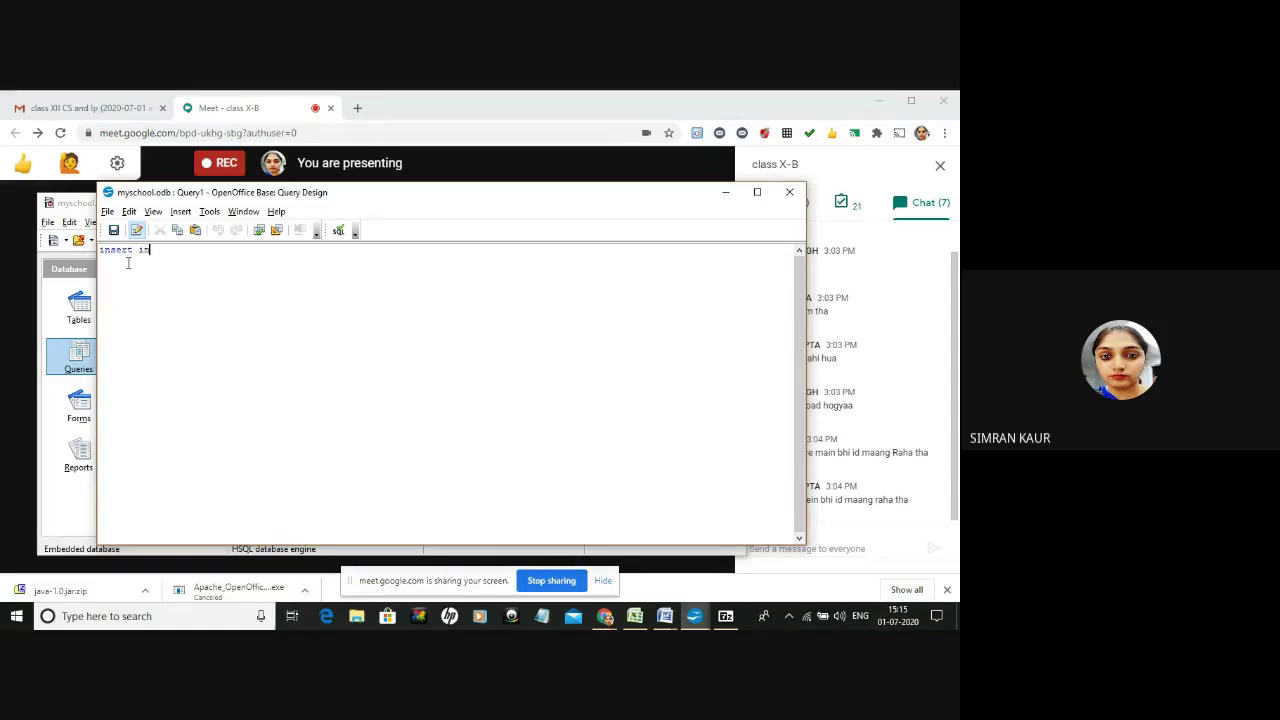
pyautogui.write('to')
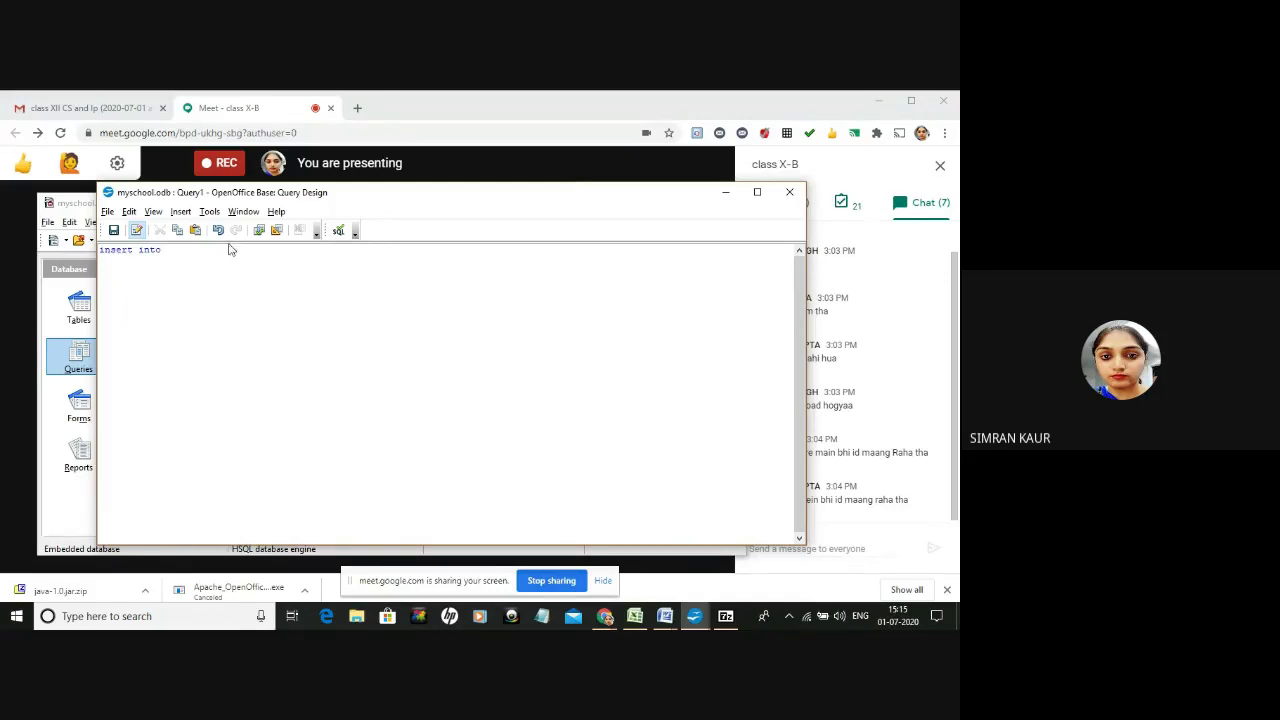
pyautogui.write('ssa')
pyautogui.write('vi')
pyautogui.write('_student')
pyautogui.write(' values')
pyautogui.write("('sam")
pyautogui.press('BackSpace')
pyautogui.press('BackSpace')
pyautogui.press('BackSpace')
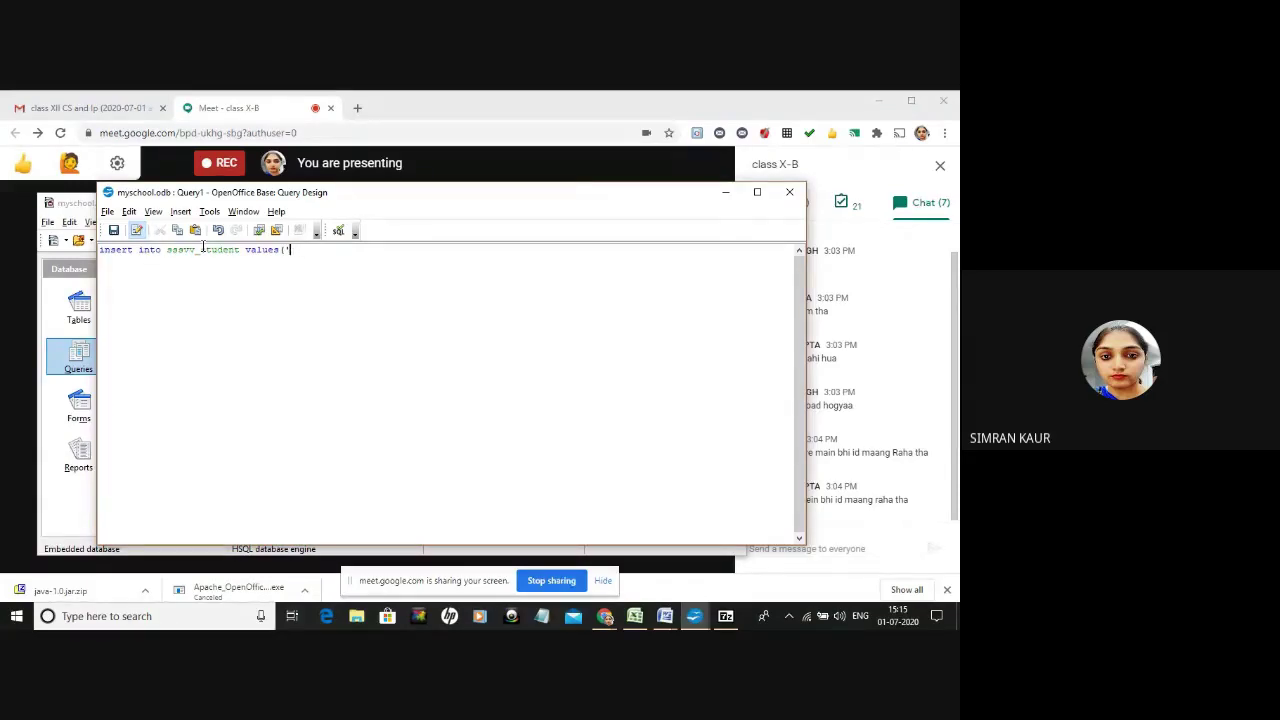
pyautogui.write("ram',")
# Check the column order of the sssvv_student table in its data view, and return to the query.
pyautogui.click(78, 305)
pyautogui.click(180, 399)
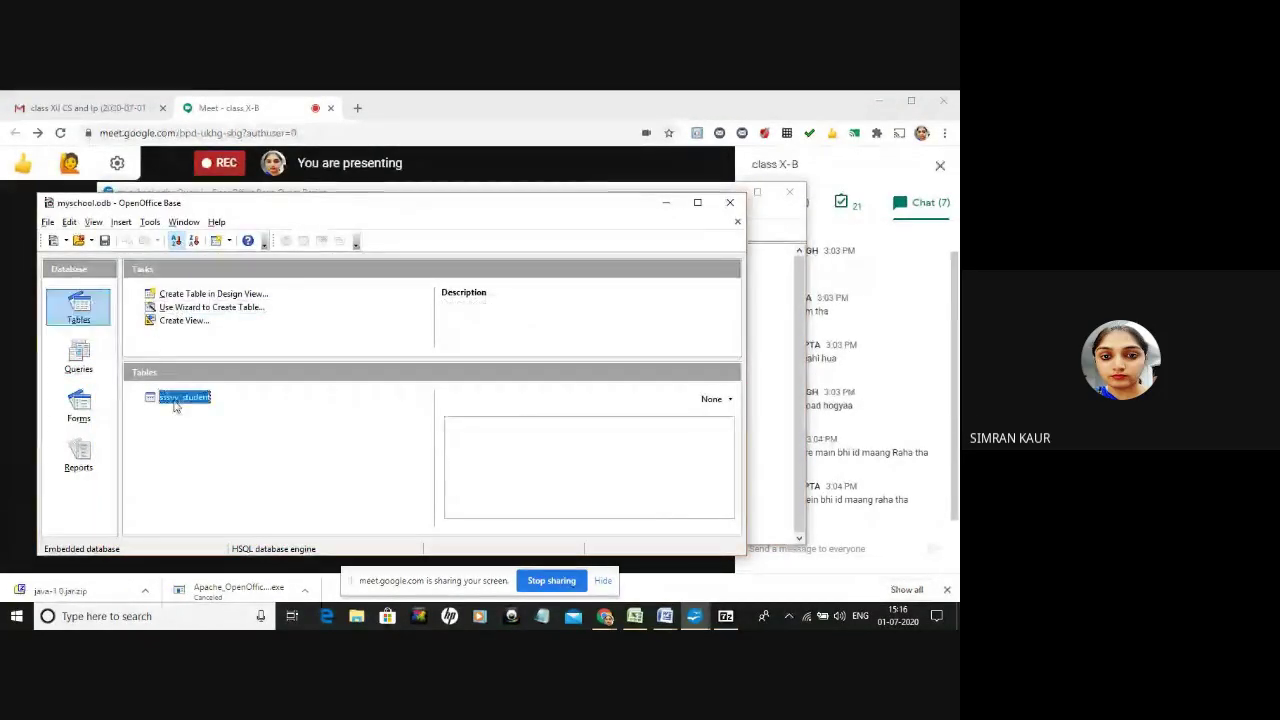
pyautogui.doubleClick(180, 399)
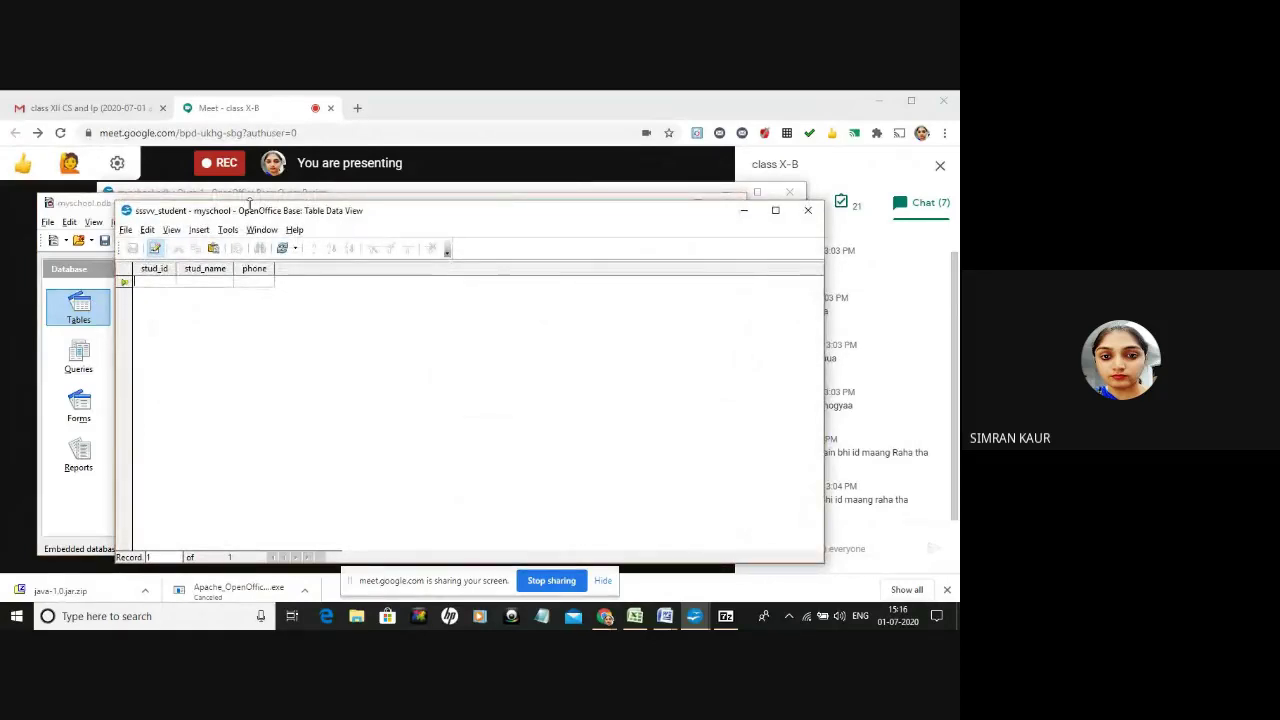
pyautogui.click(371, 194)
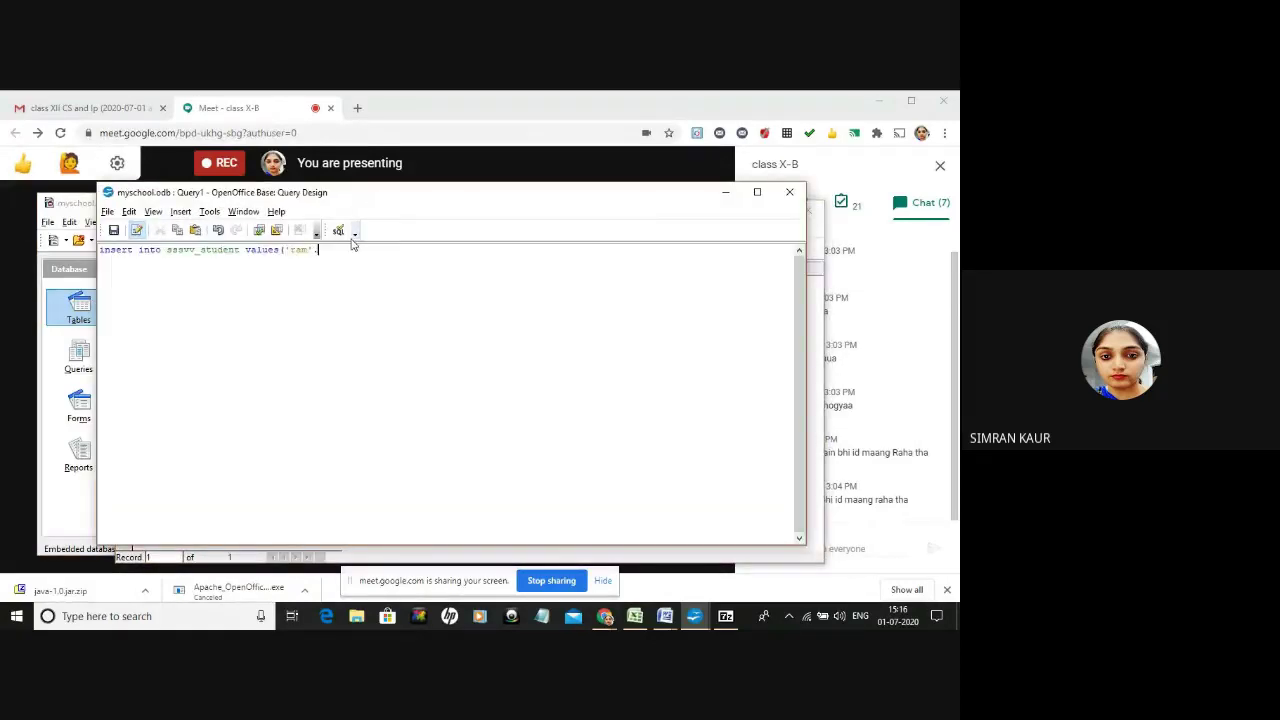
# Rewrite the insert values as ID 101, the student's name and phone number, and try to run the query.
pyautogui.press('BackSpace')
pyautogui.press('BackSpace')
pyautogui.press('BackSpace')
pyautogui.press('BackSpace')
pyautogui.press('BackSpace')
pyautogui.press('BackSpace')
pyautogui.press('BackSpace')
pyautogui.write("(101,'ram',123456)")
pyautogui.click(258, 230)
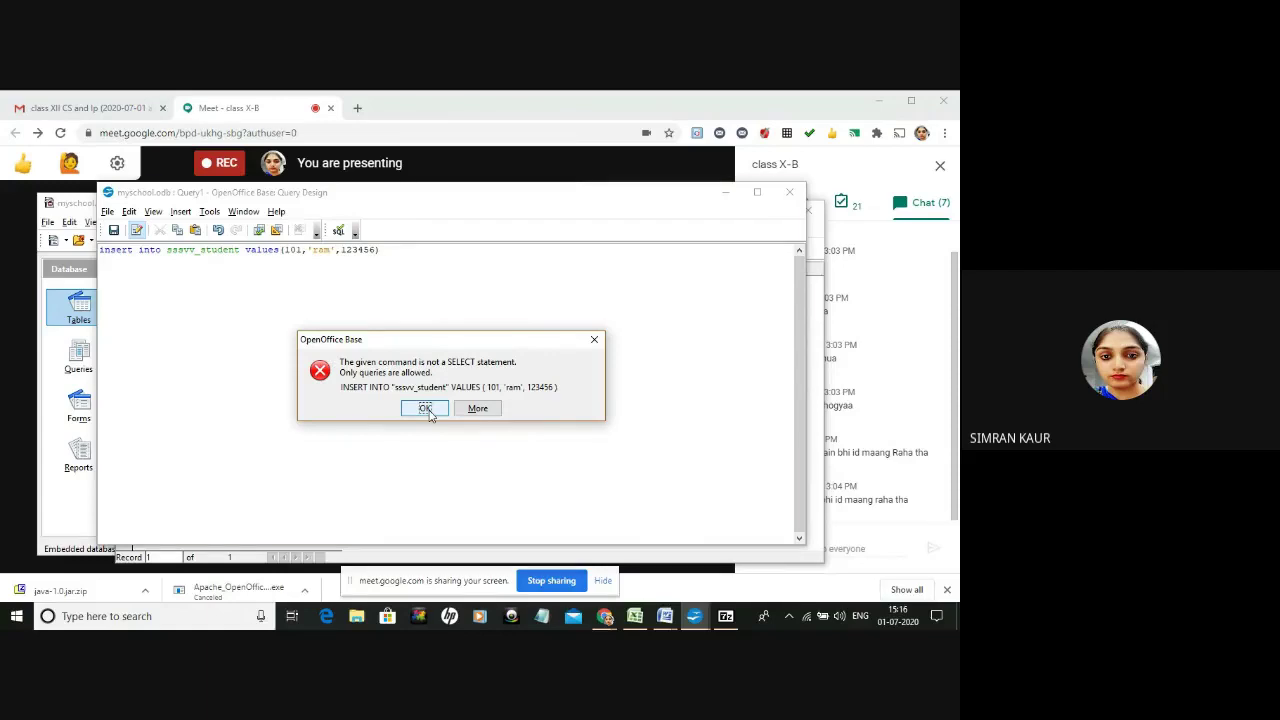
pyautogui.click(424, 408)
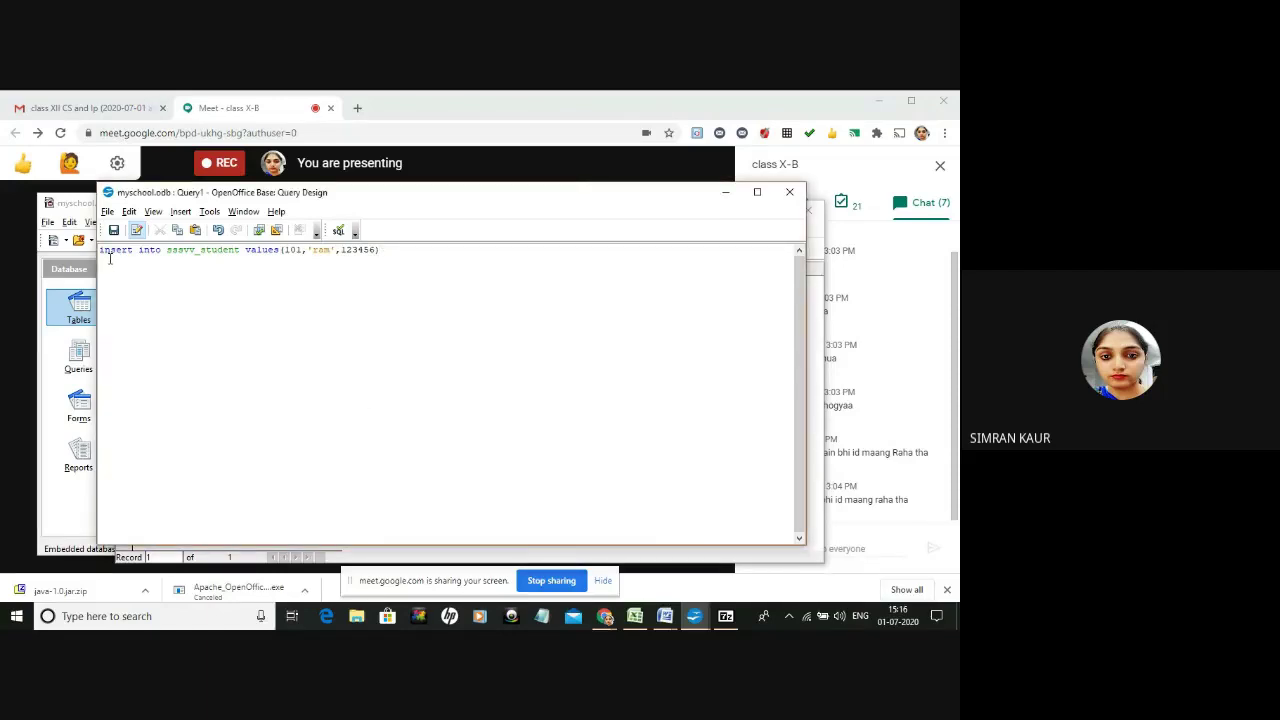
pyautogui.click(258, 232)
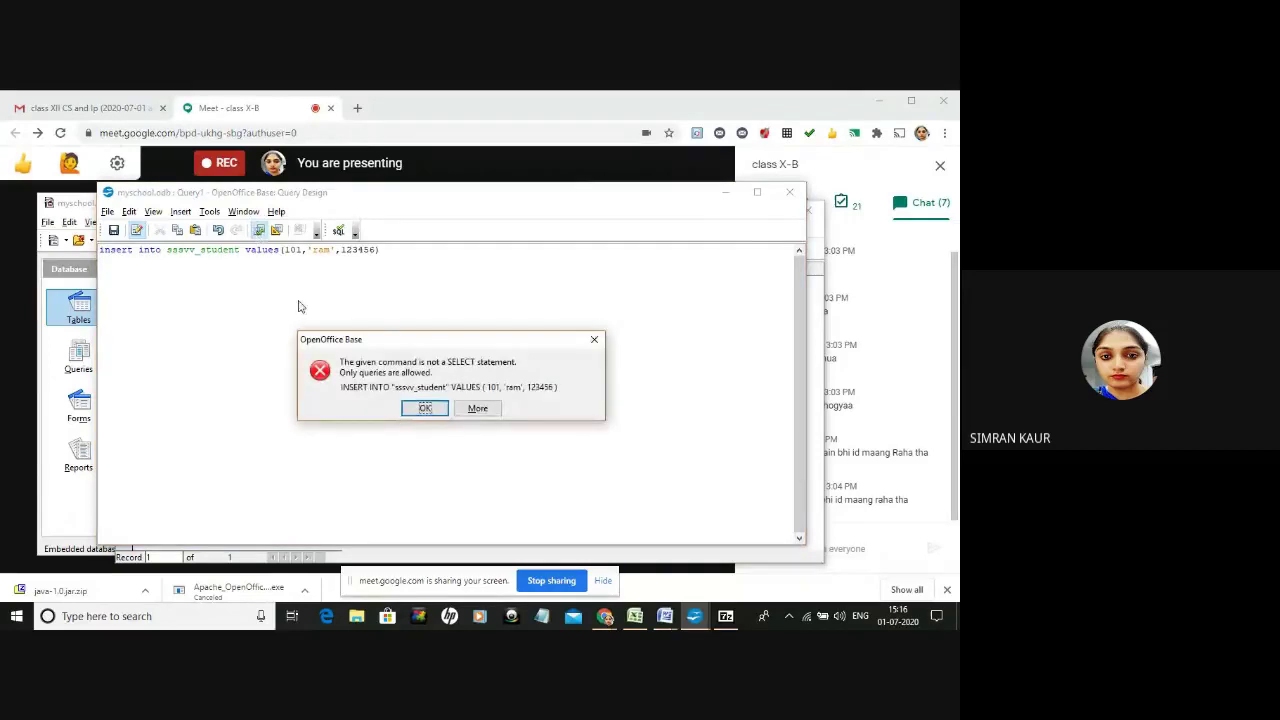
pyautogui.click(422, 409)
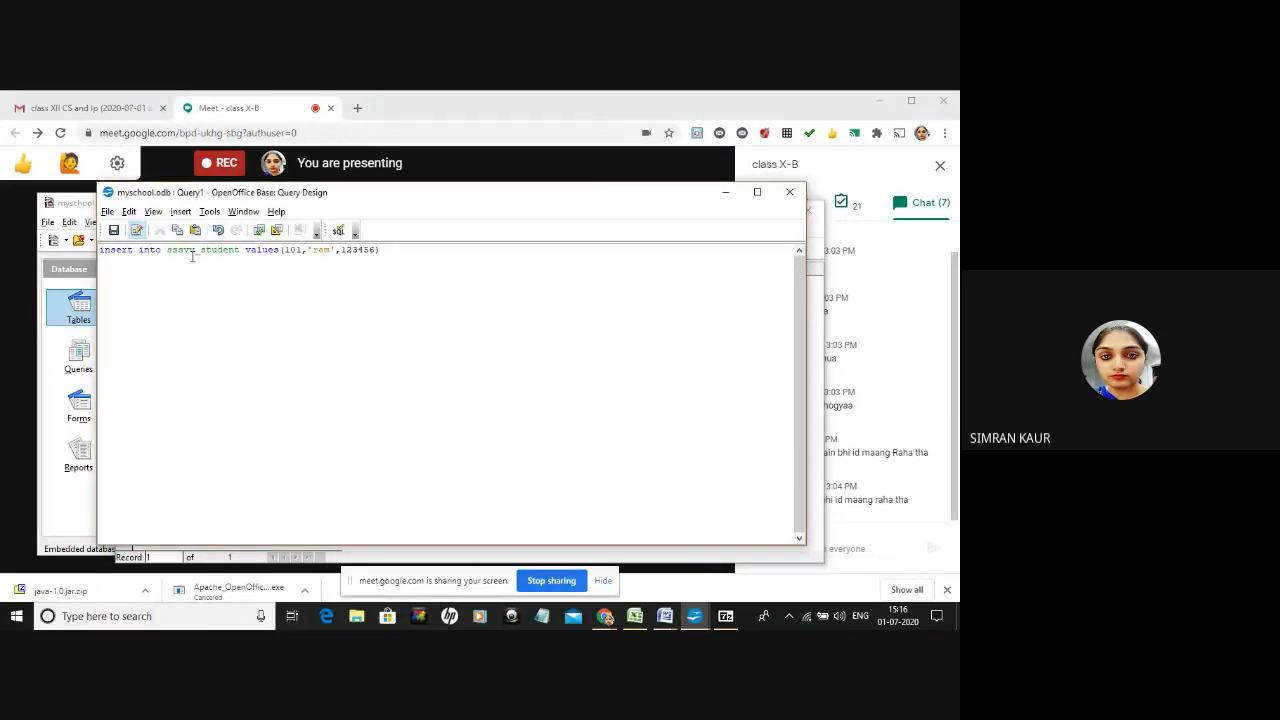
# Replace the statement's opening keywords with uppercase INSERT INTO and try to run the query again.
pyautogui.press('BackSpace')
pyautogui.press('BackSpace')
pyautogui.press('BackSpace')
pyautogui.press('BackSpace')
pyautogui.press('BackSpace')
pyautogui.press('BackSpace')
pyautogui.press('BackSpace')
pyautogui.press('BackSpace')
pyautogui.press('BackSpace')
pyautogui.press('BackSpace')
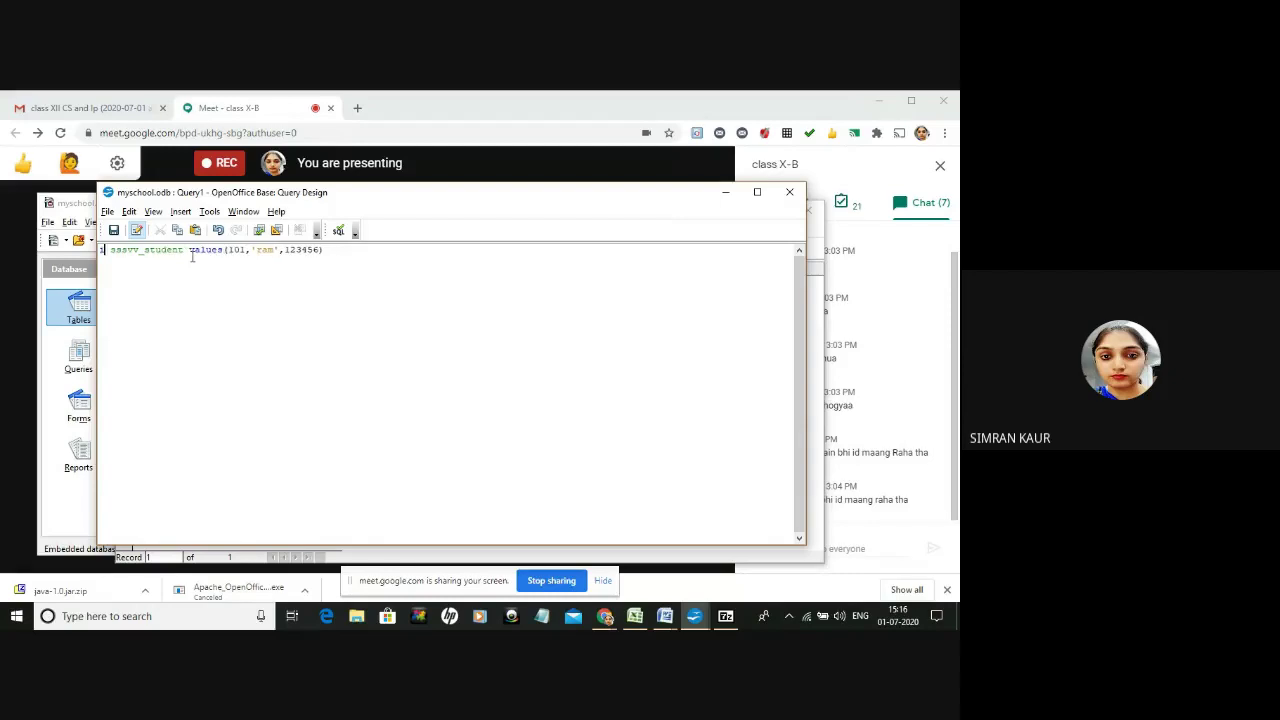
pyautogui.press('BackSpace')
pyautogui.write('INSER ')
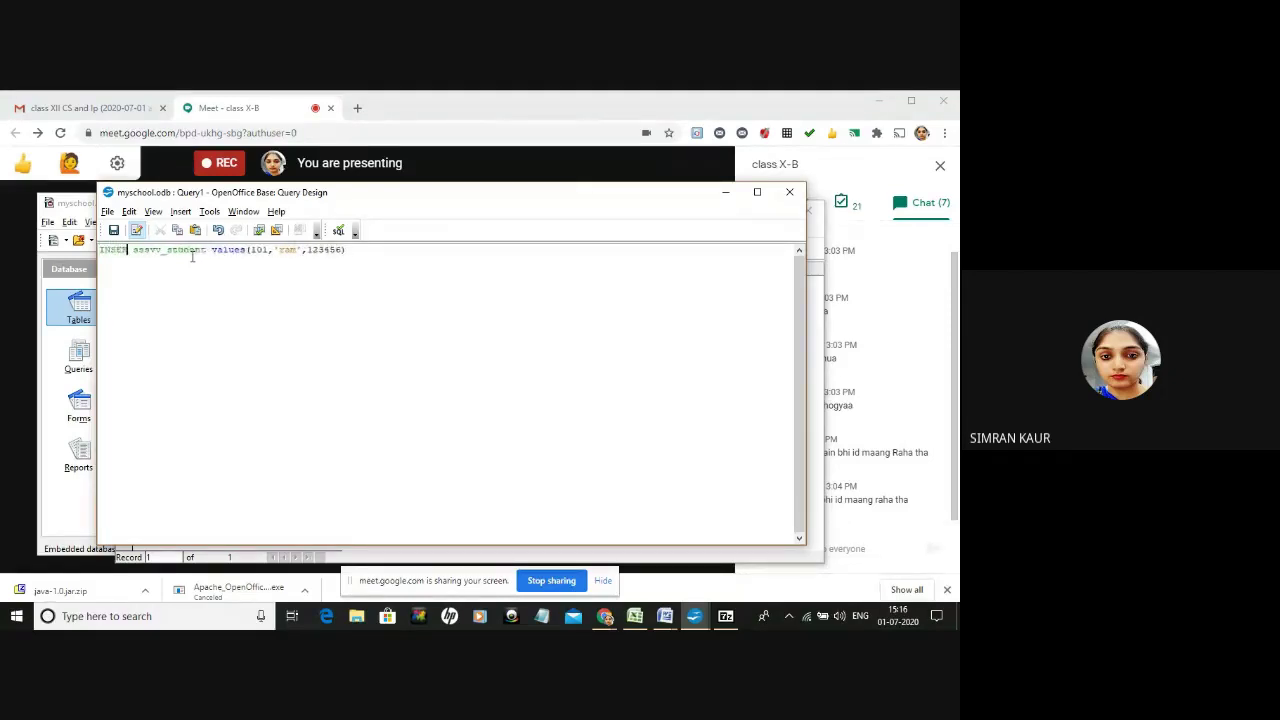
pyautogui.write('T IN')
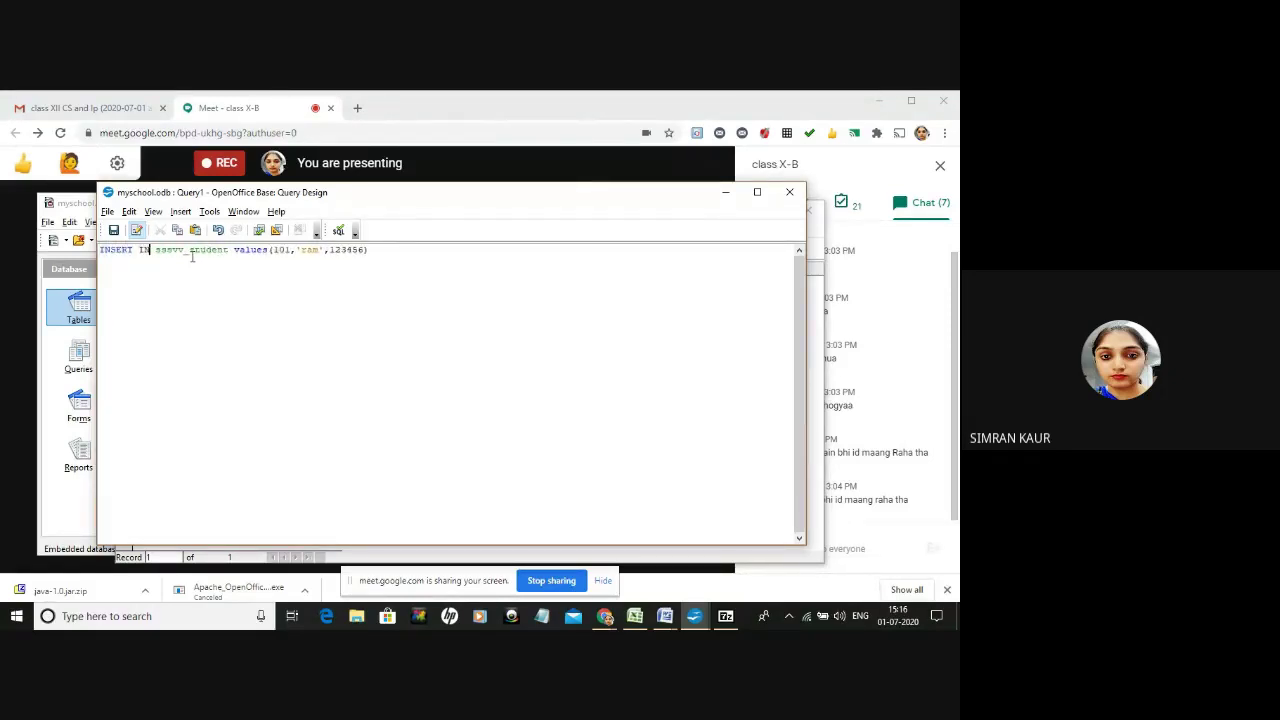
pyautogui.write('TO')
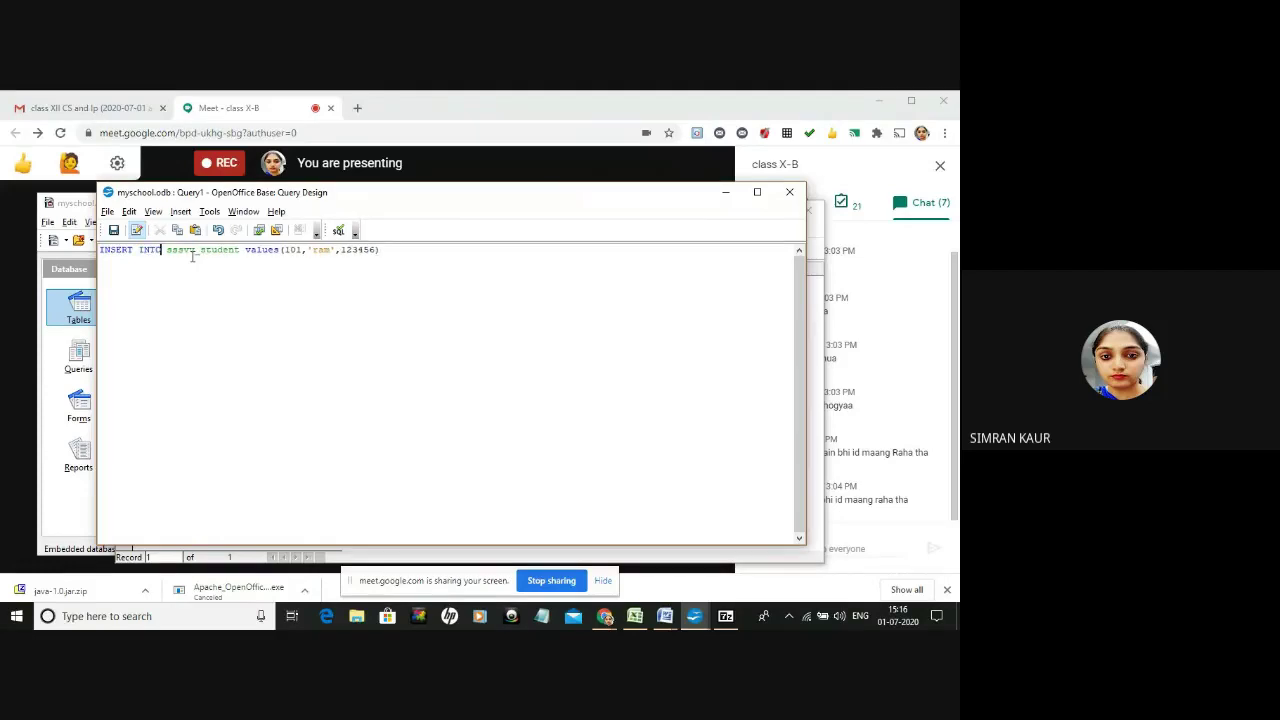
pyautogui.click(258, 231)
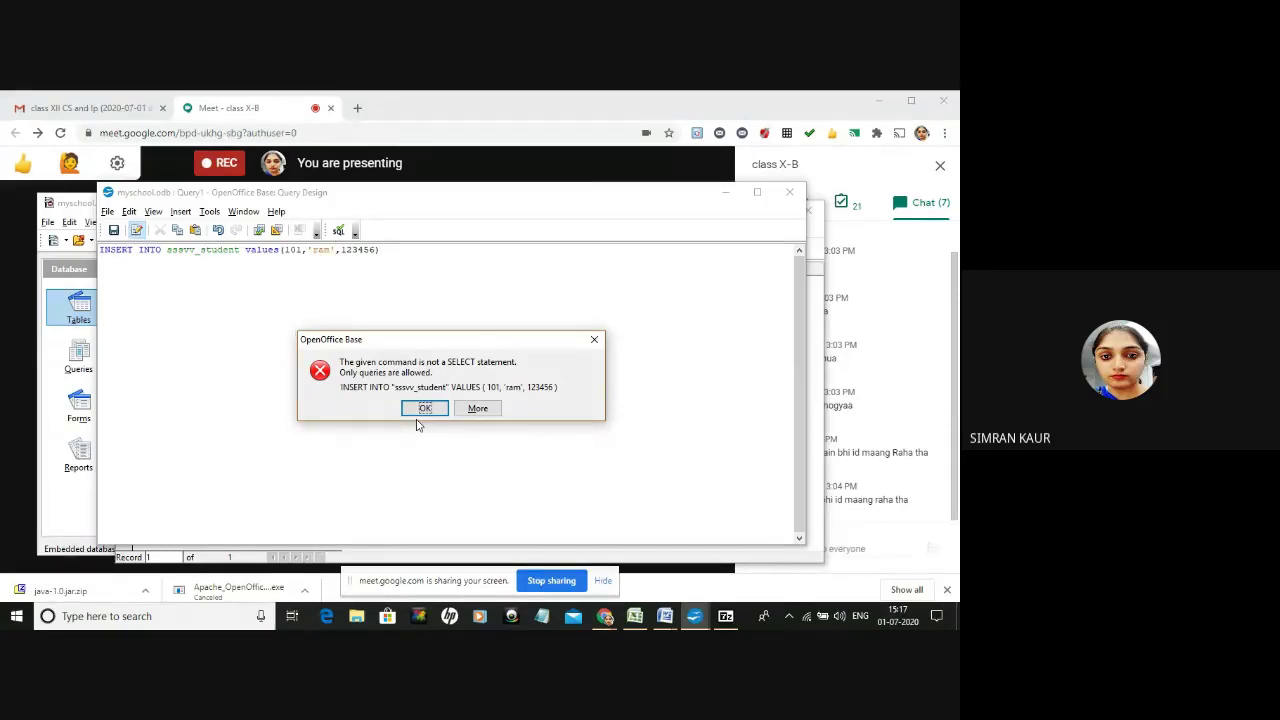
pyautogui.click(424, 410)
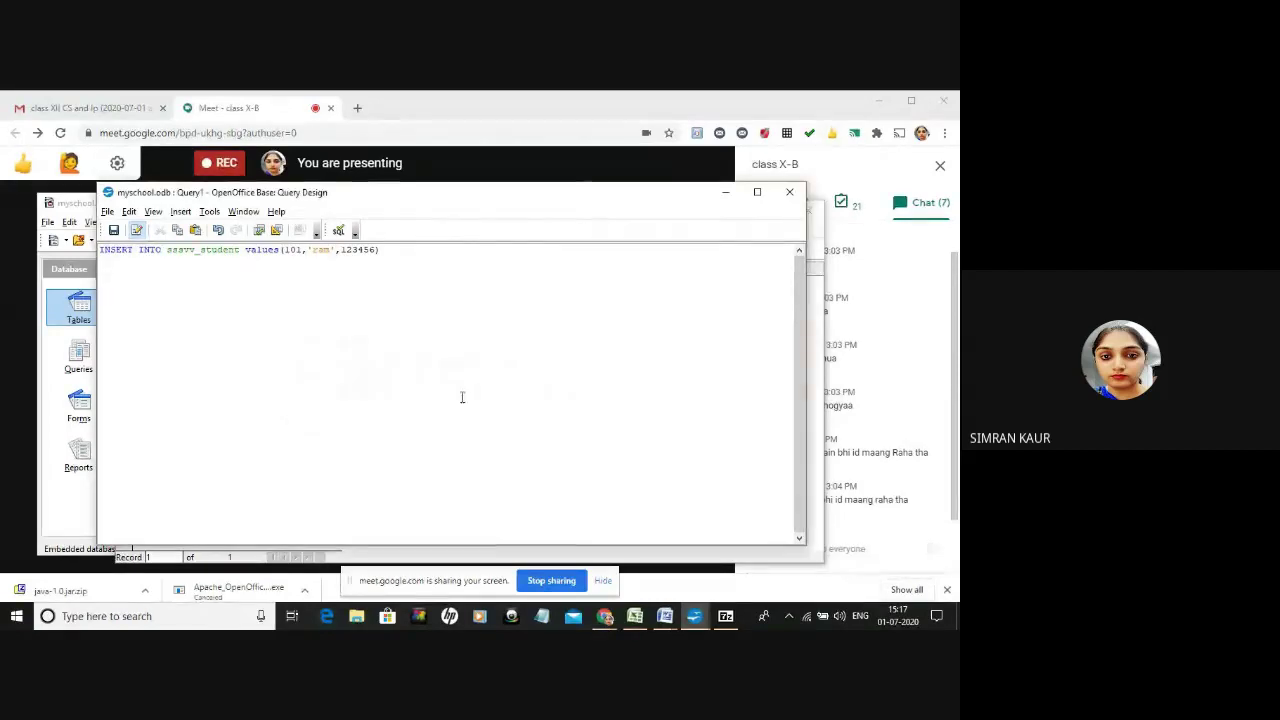
pyautogui.click(725, 191)
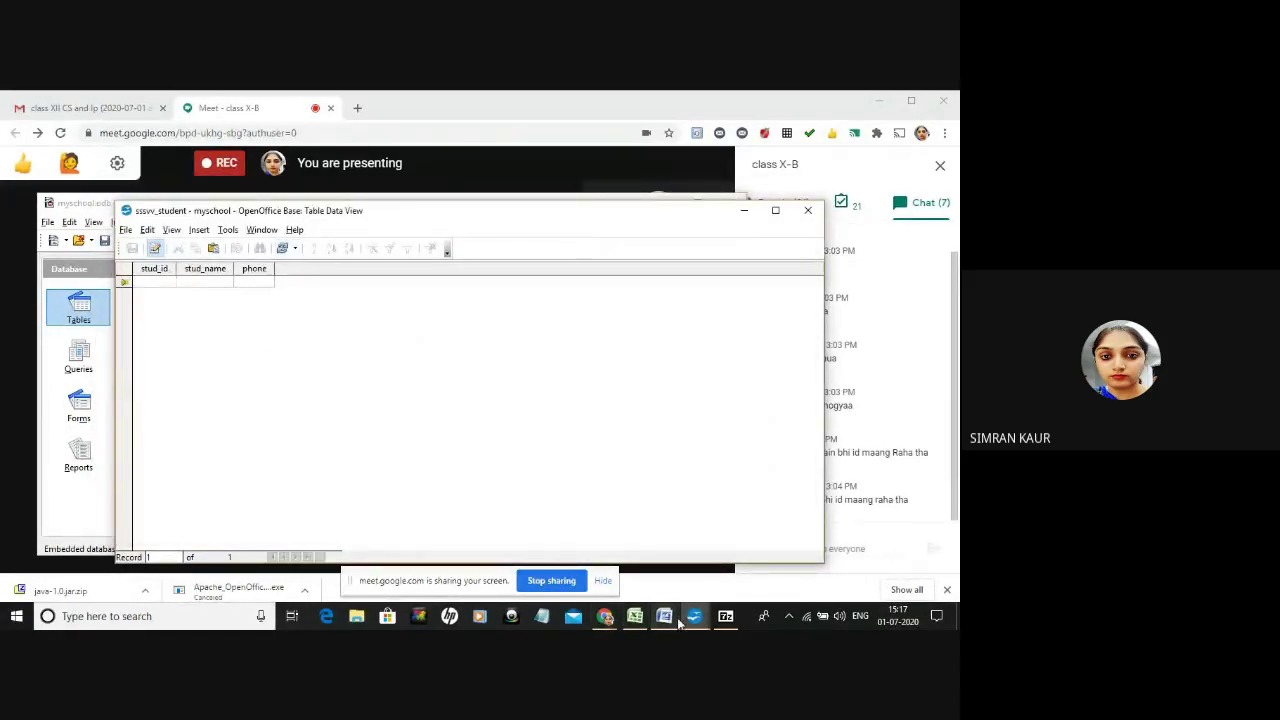
pyautogui.moveTo(693, 622)
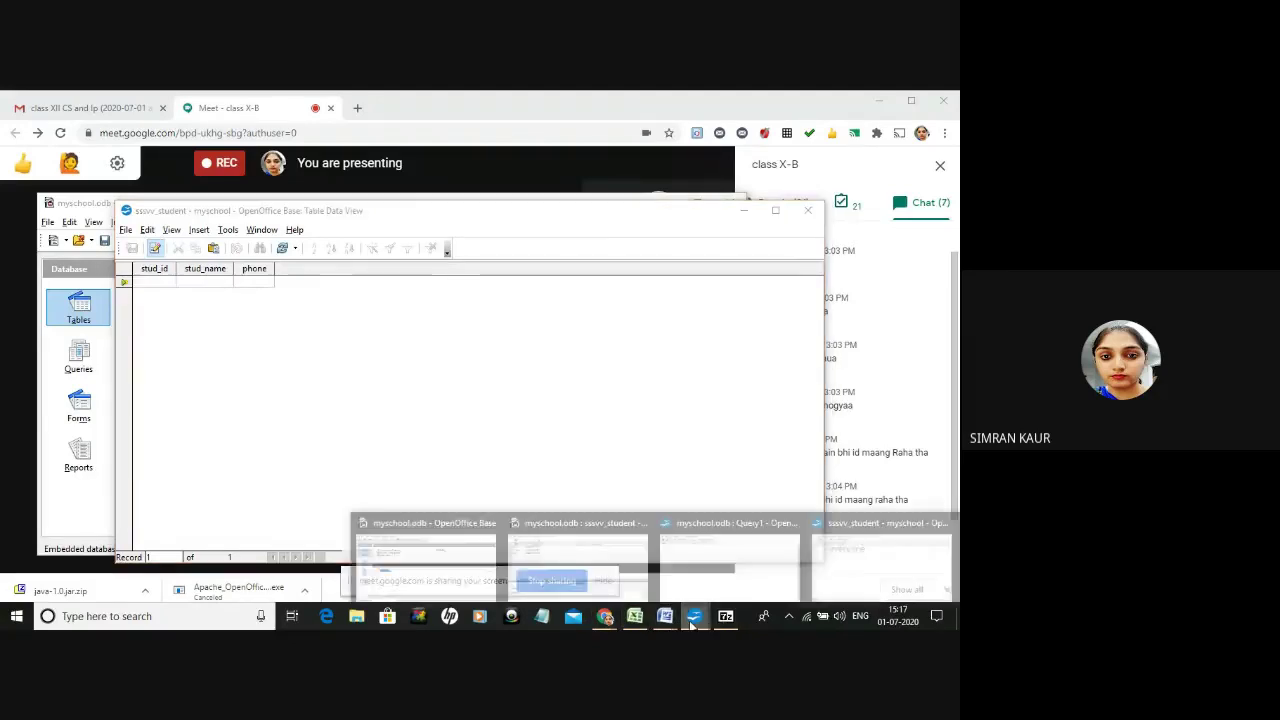
pyautogui.click(742, 548)
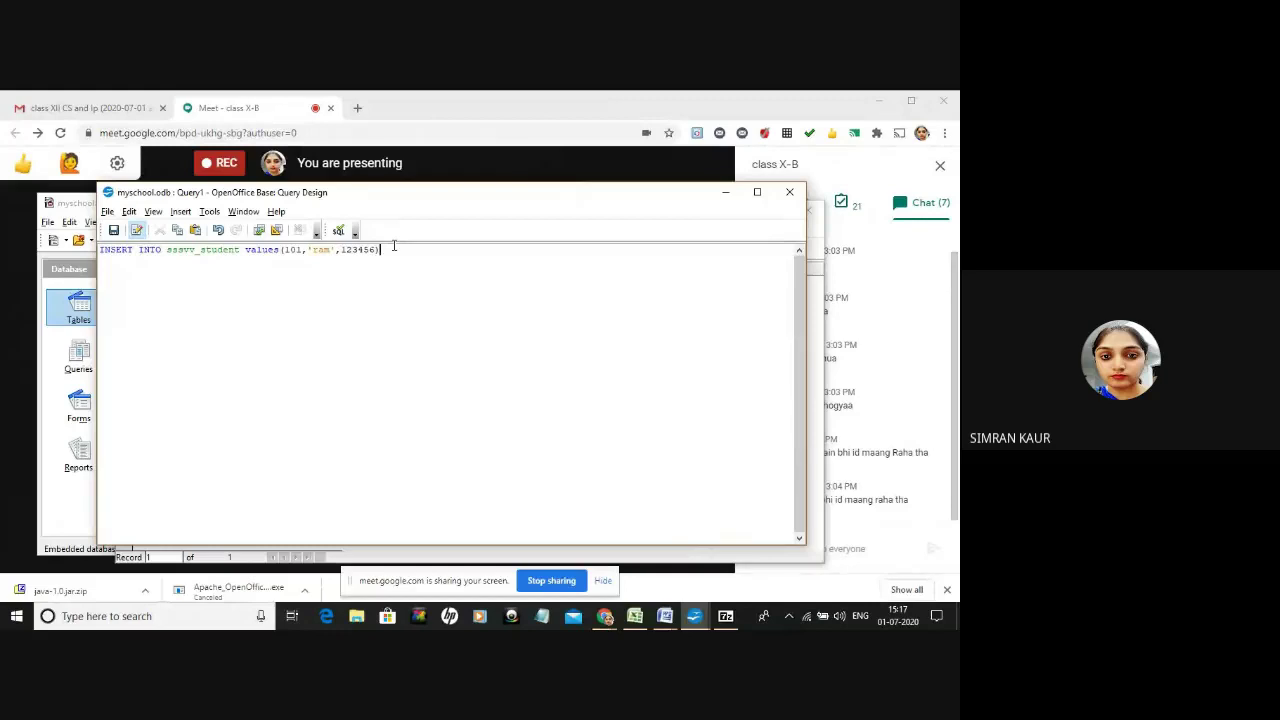
# Add a record to the sssvv_student table with stud_id 101, the student's name and phone number, save it and close the table.
pyautogui.click(74, 268)
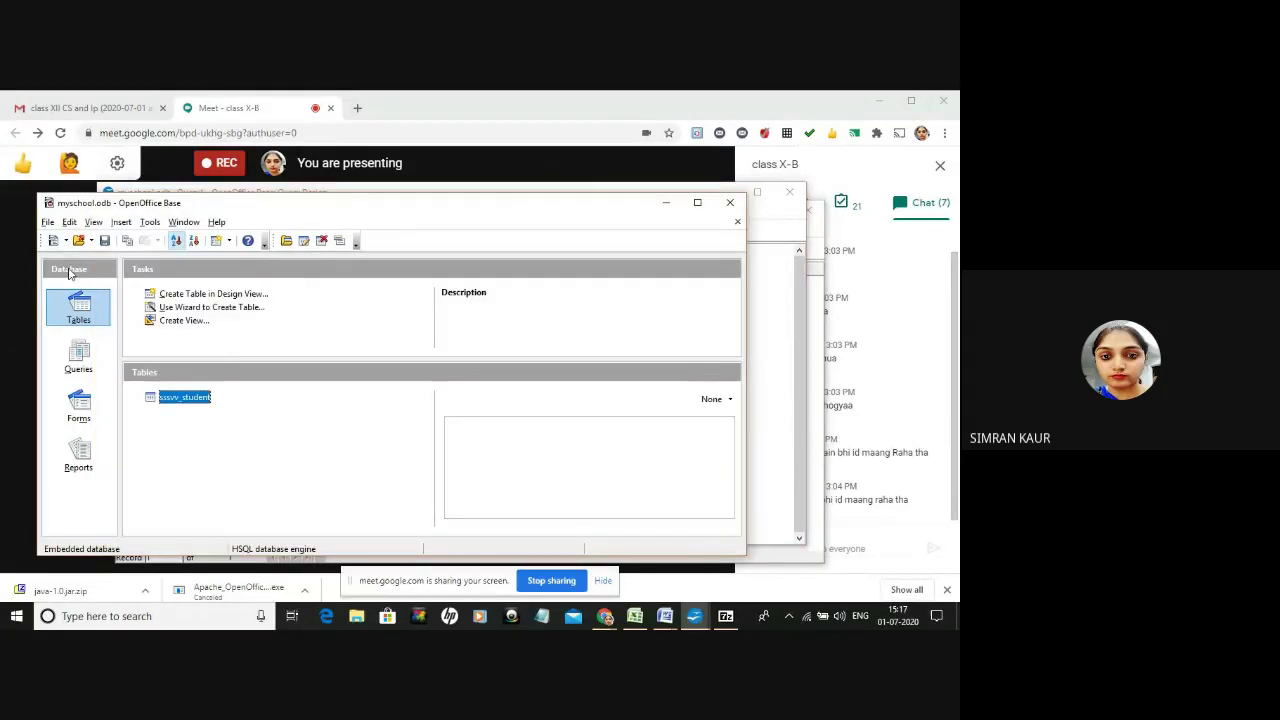
pyautogui.doubleClick(190, 397)
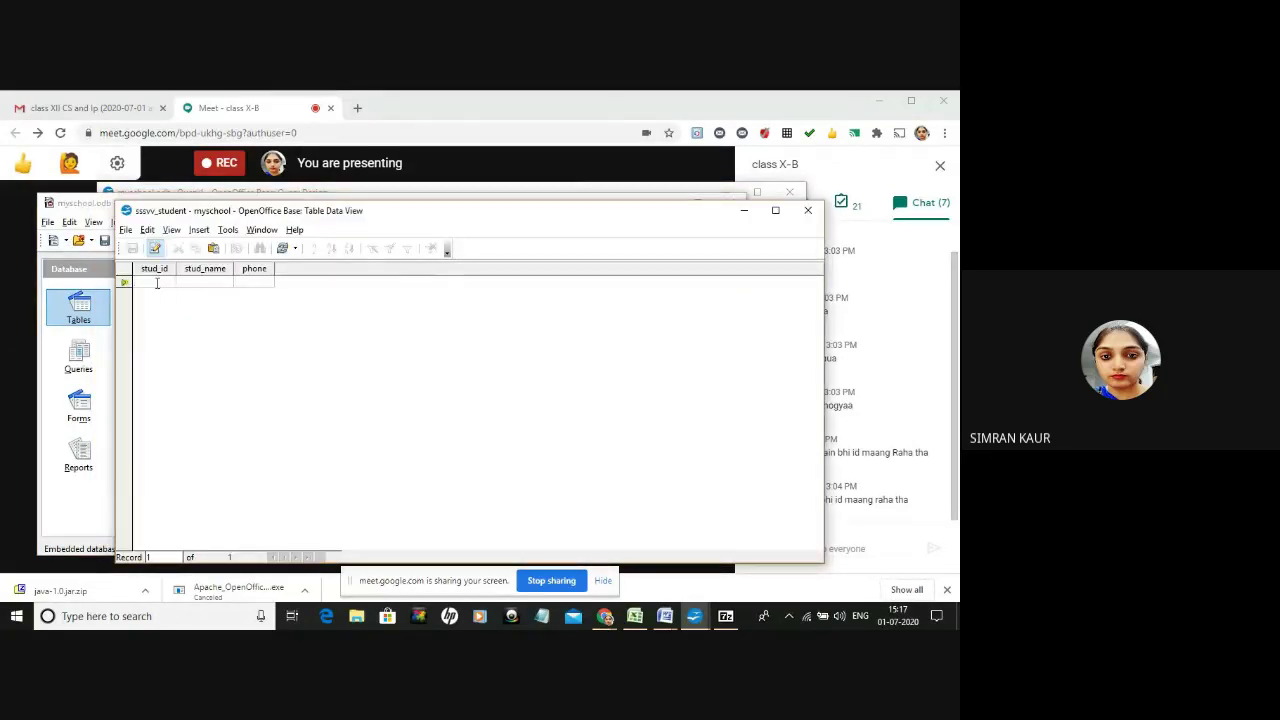
pyautogui.write('101')
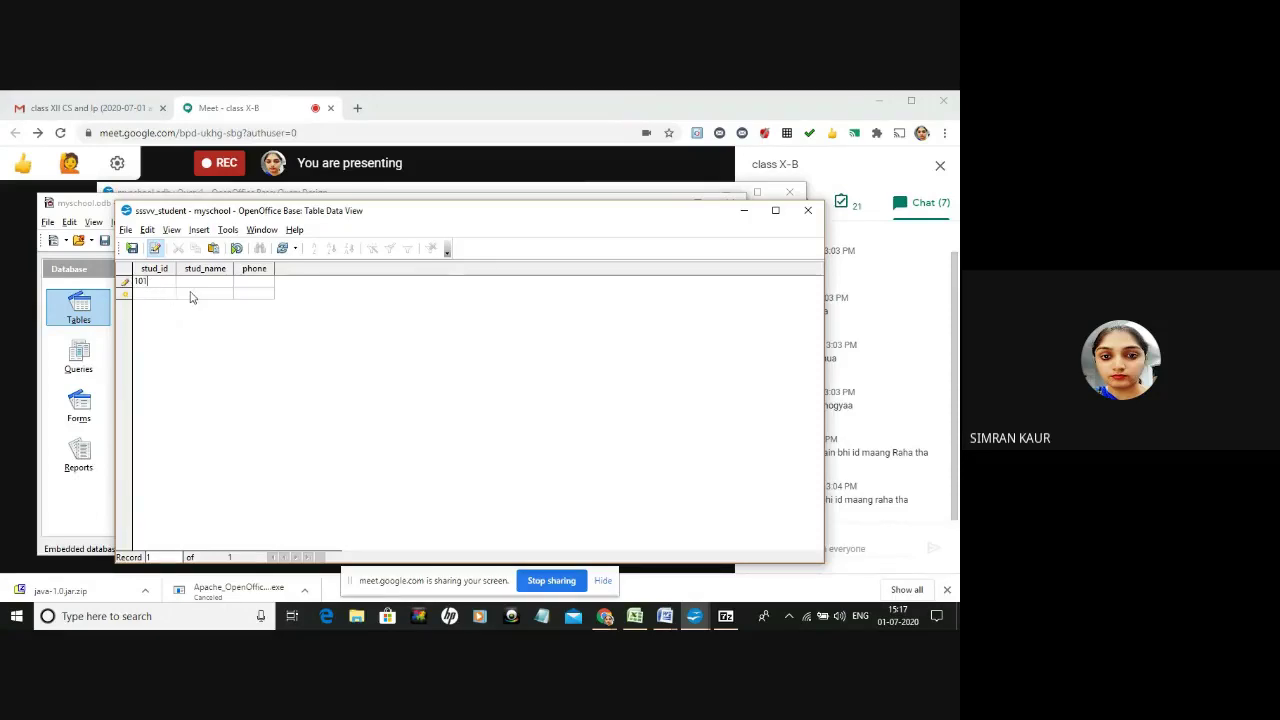
pyautogui.click(194, 284)
pyautogui.write('ram')
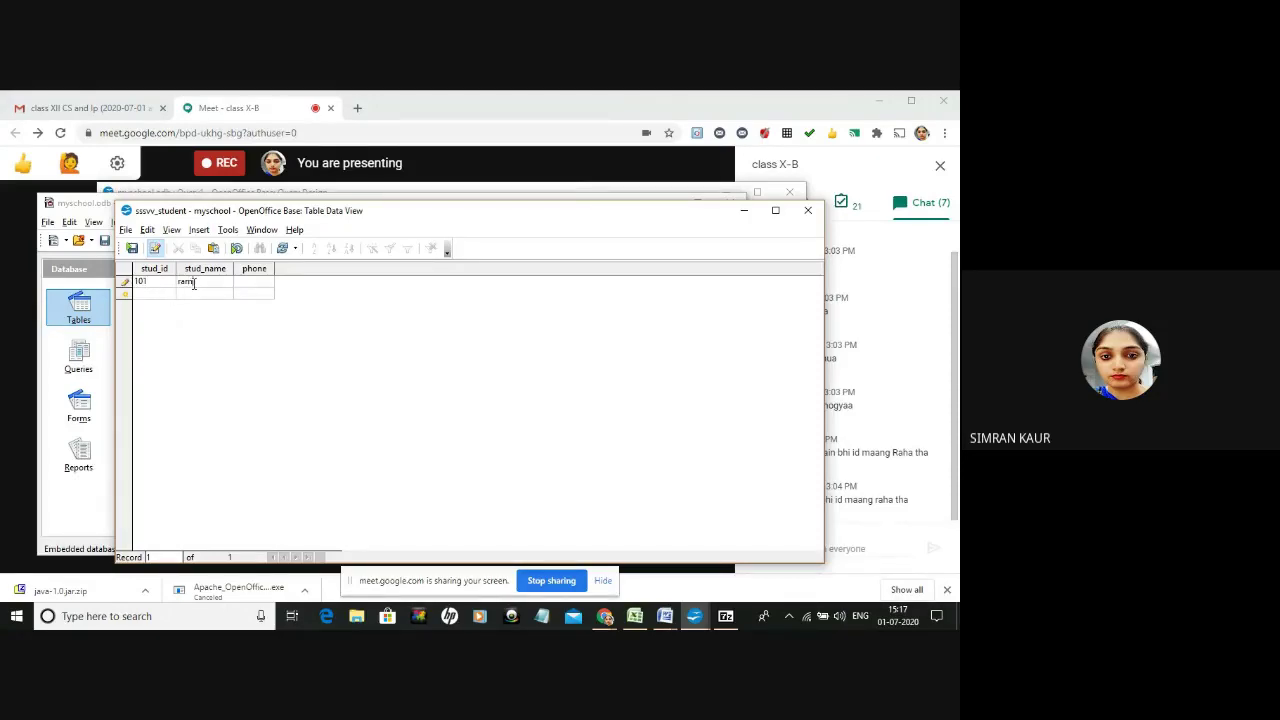
pyautogui.click(262, 282)
pyautogui.write('123465')
pyautogui.click(132, 248)
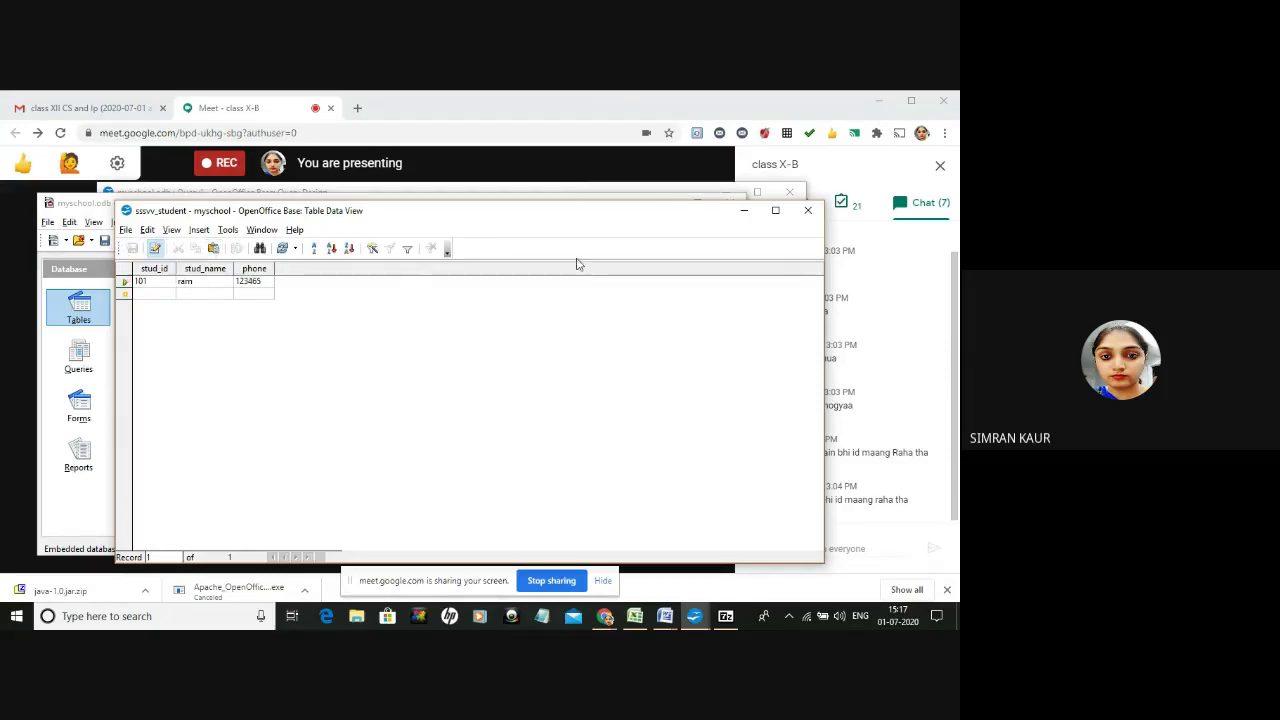
pyautogui.click(808, 210)
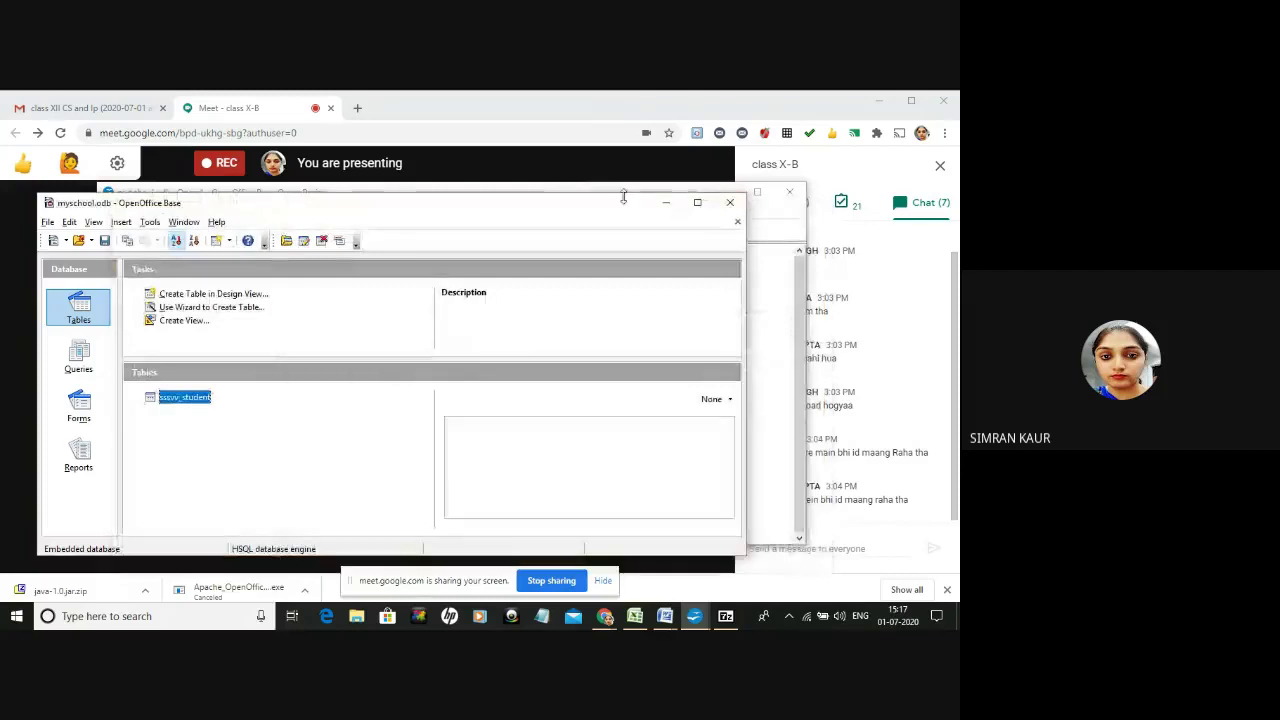
# Replace the insert statement in the query with select * from sssvv_student and run it.
pyautogui.click(764, 293)
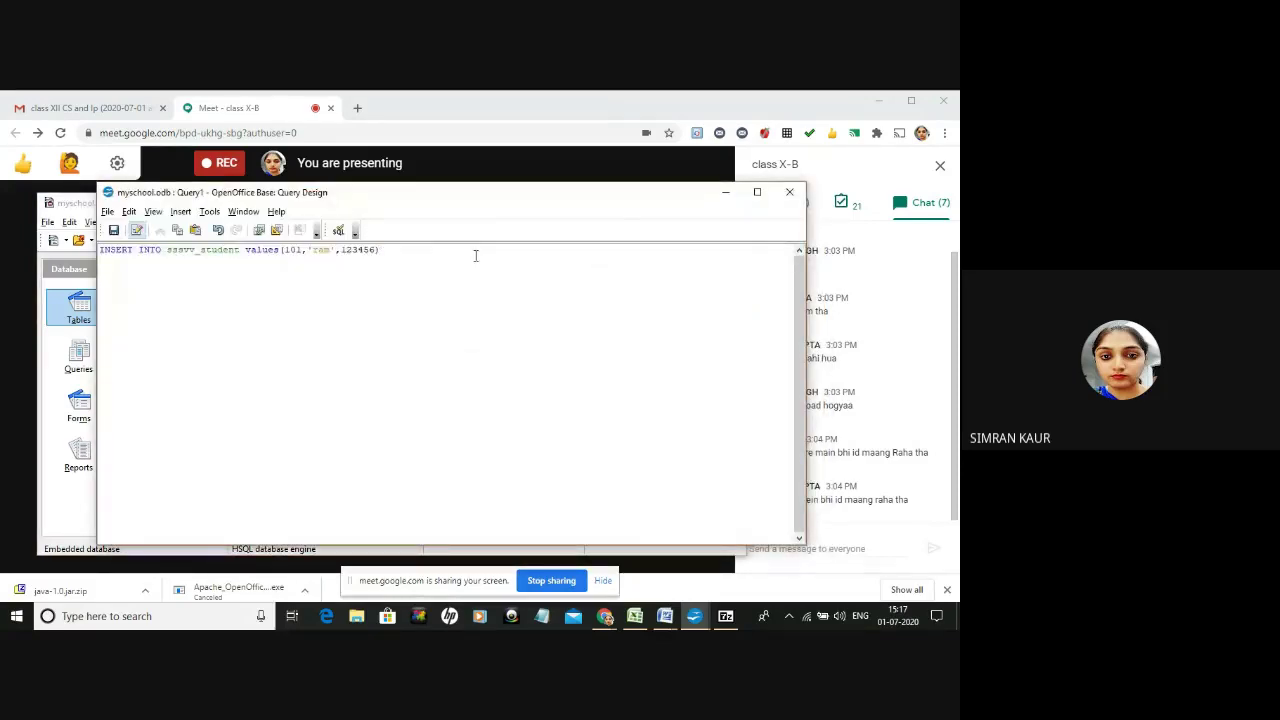
pyautogui.press('BackSpace')
pyautogui.press('BackSpace')
pyautogui.press('BackSpace')
pyautogui.press('BackSpace')
pyautogui.press('BackSpace')
pyautogui.press('BackSpace')
pyautogui.press('BackSpace')
pyautogui.press('BackSpace')
pyautogui.press('BackSpace')
pyautogui.press('BackSpace')
pyautogui.press('BackSpace')
pyautogui.press('BackSpace')
pyautogui.press('BackSpace')
pyautogui.press('BackSpace')
pyautogui.press('BackSpace')
pyautogui.press('BackSpace')
pyautogui.press('BackSpace')
pyautogui.press('BackSpace')
pyautogui.press('BackSpace')
pyautogui.press('BackSpace')
pyautogui.press('BackSpace')
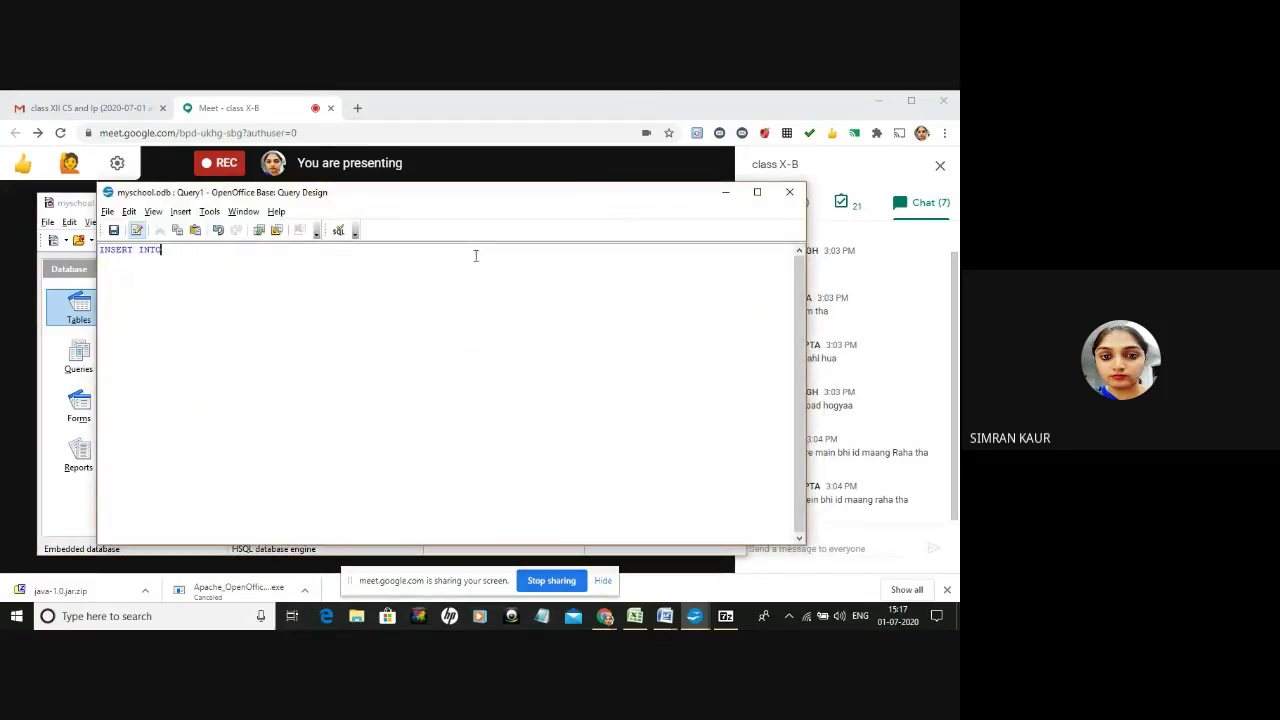
pyautogui.write('select * from')
pyautogui.click(53, 343)
pyautogui.click(766, 343)
pyautogui.write('sss')
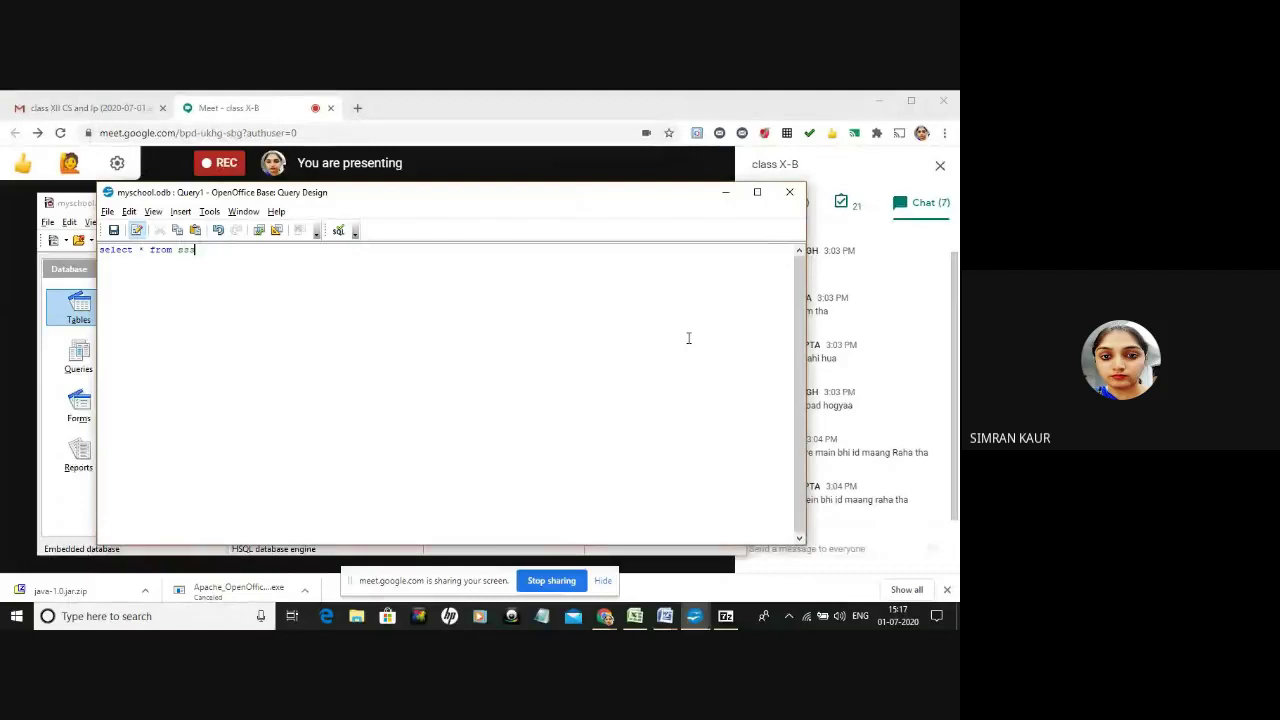
pyautogui.write('vv_student')
pyautogui.click(258, 231)
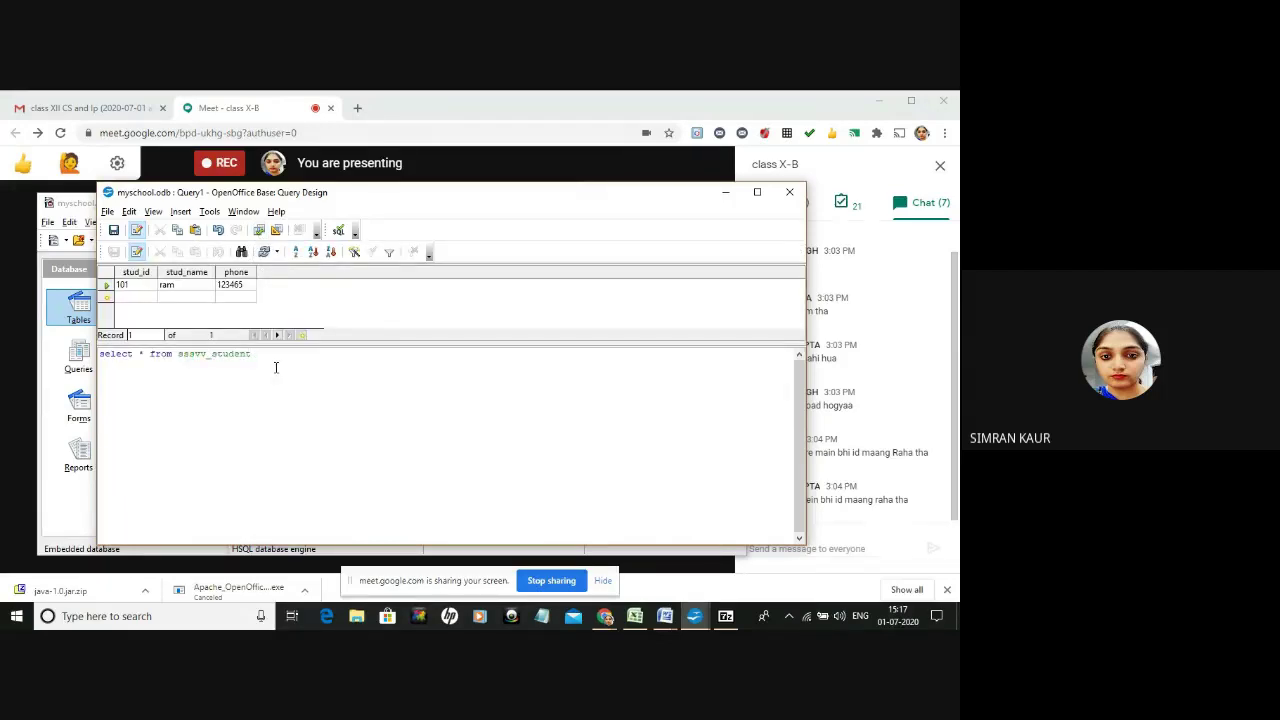
# Add a second query line inserting ID 102, the student's name and phone number into sssvv_student, and try to run it.
pyautogui.press('Return')
pyautogui.write('insert into sssvv_student v')
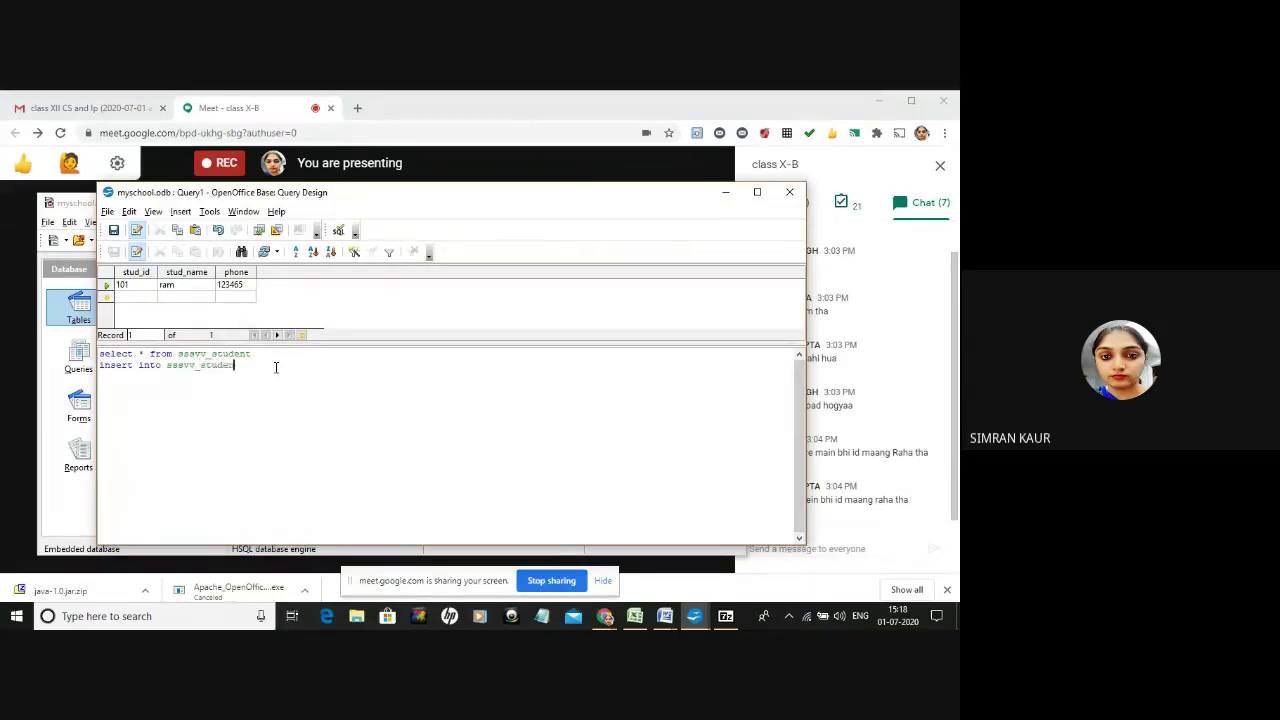
pyautogui.write('alues (')
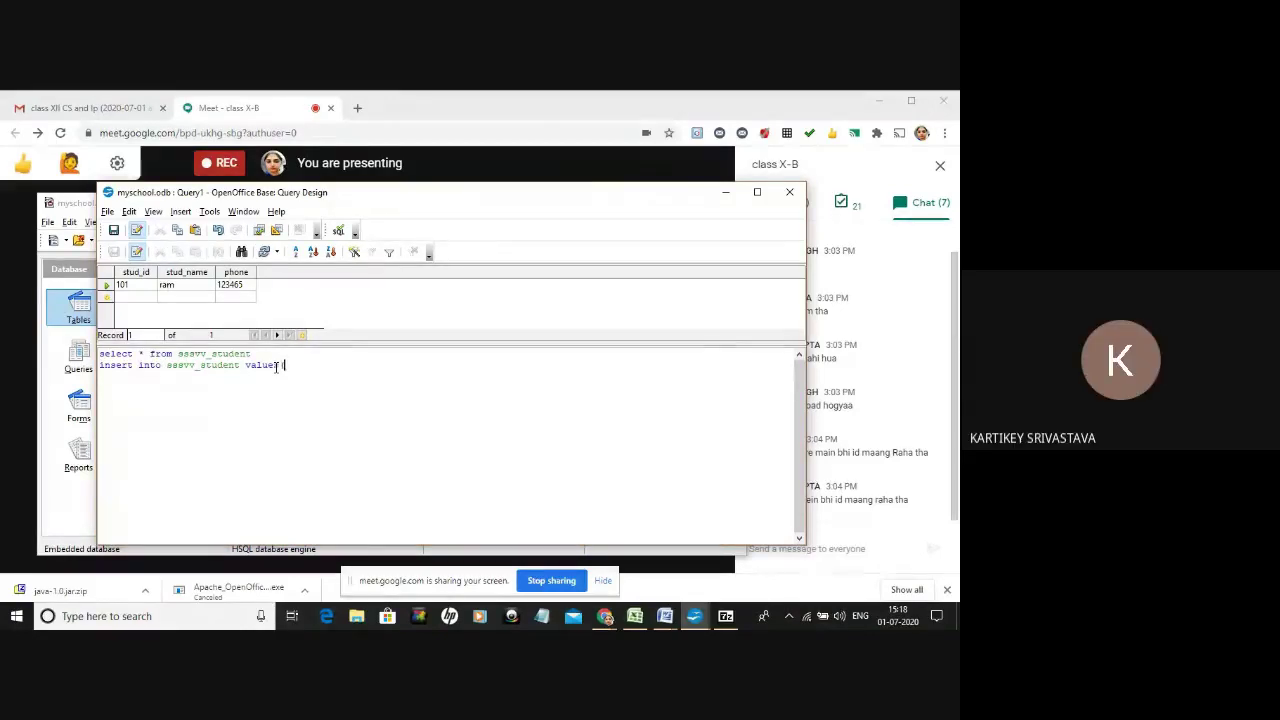
pyautogui.write('102,')
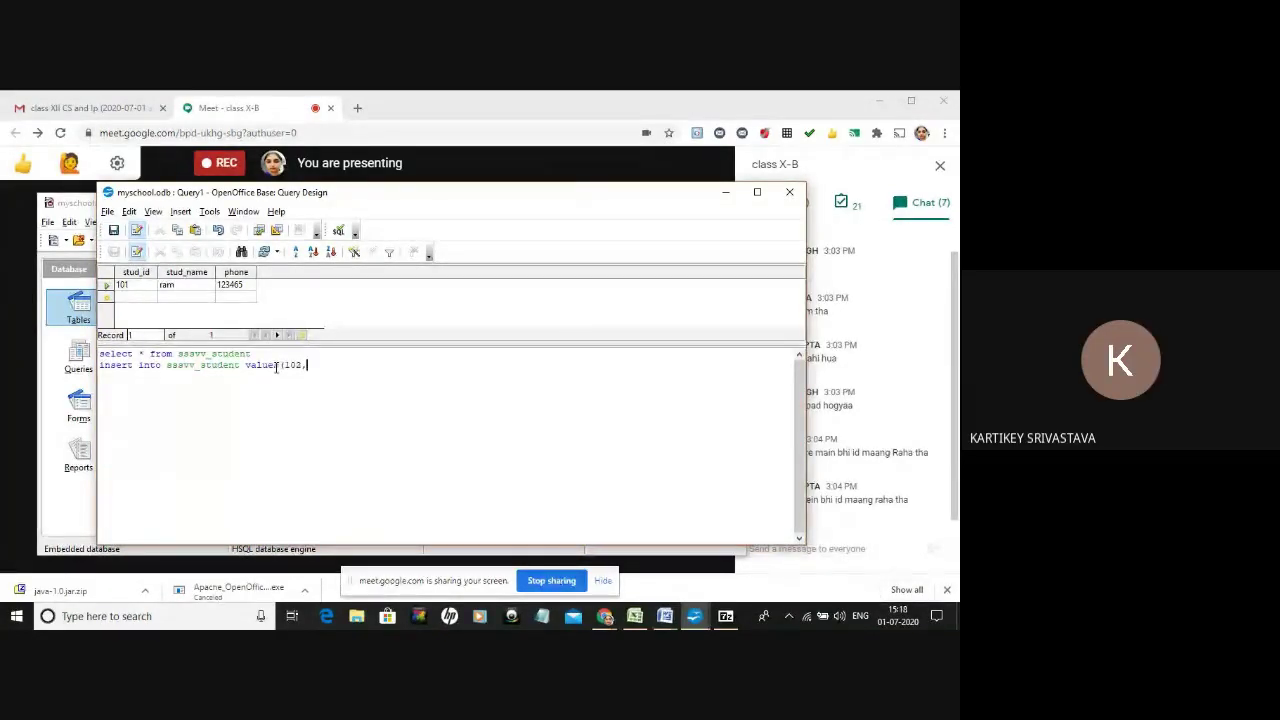
pyautogui.write("'")
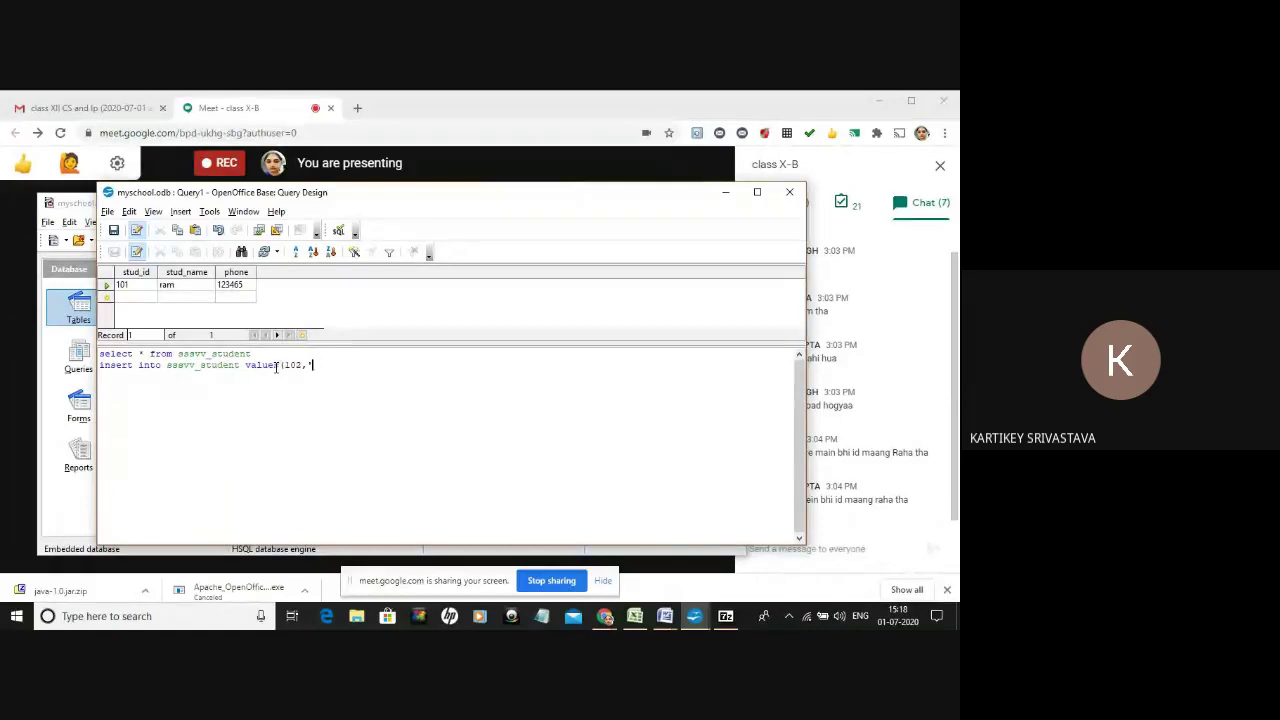
pyautogui.write("sita',998746)")
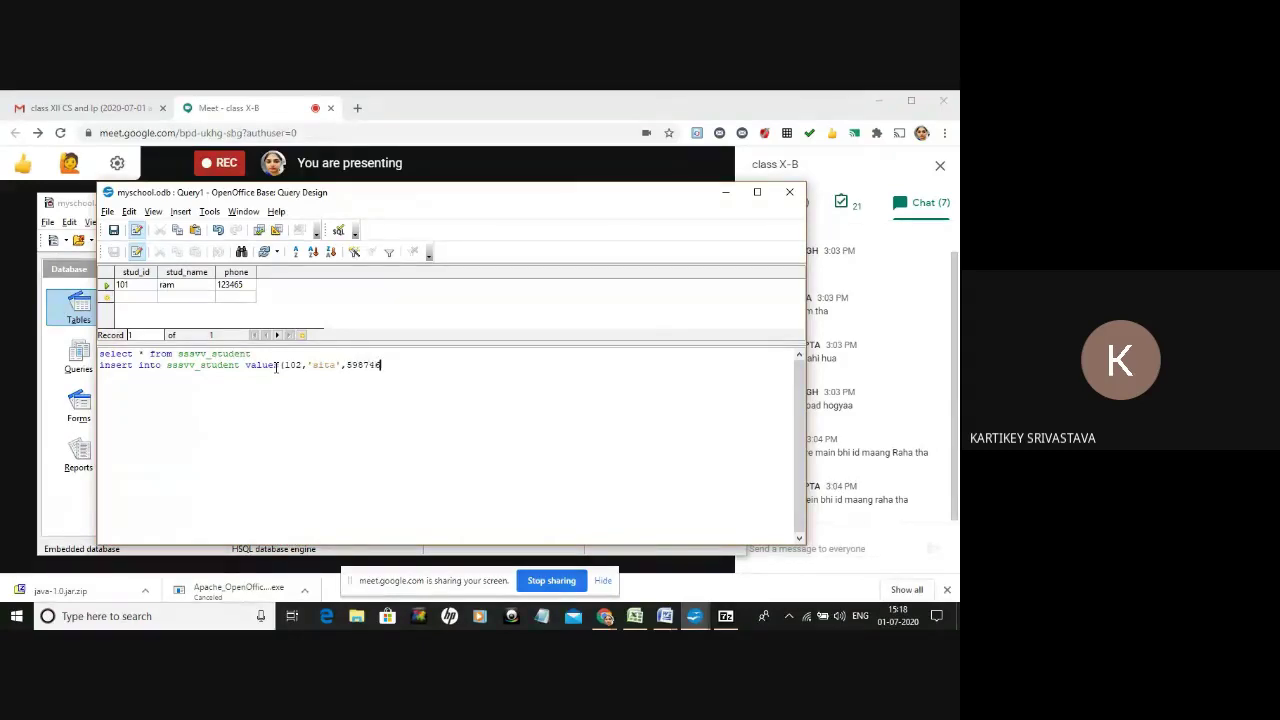
pyautogui.click(259, 231)
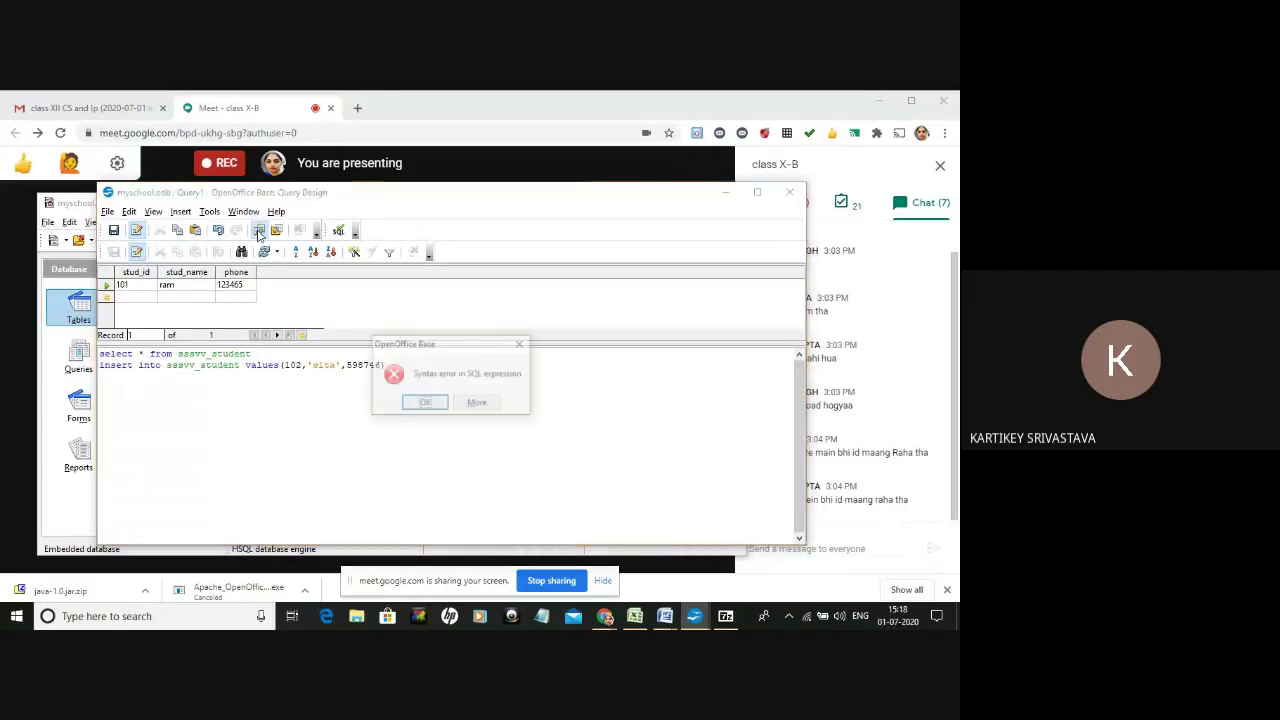
pyautogui.click(425, 403)
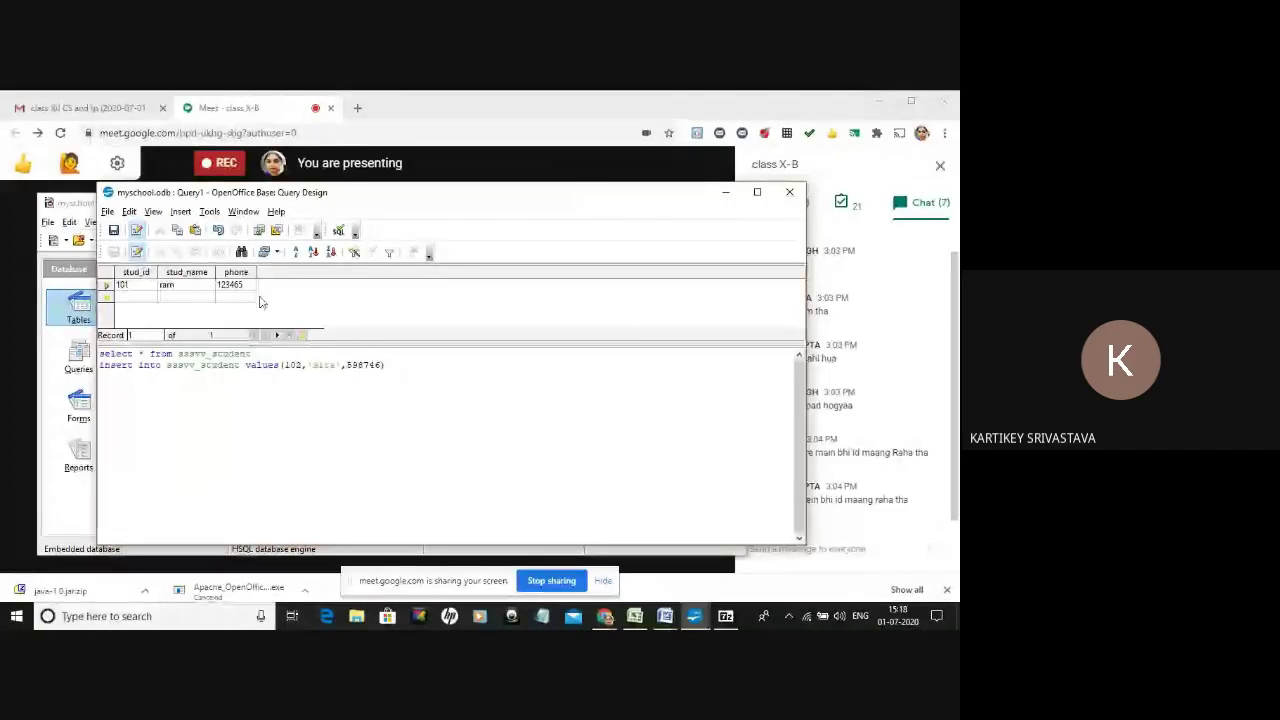
pyautogui.click(259, 230)
pyautogui.click(430, 405)
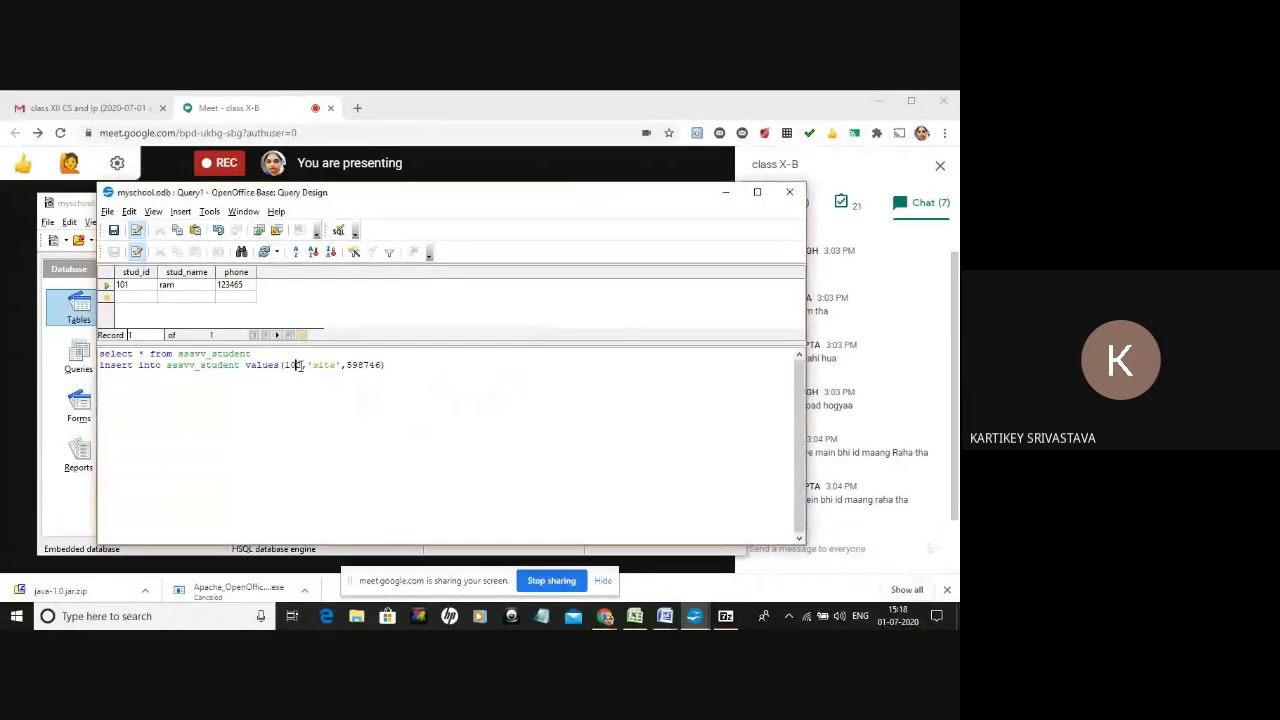
# Enclose the ID 102 and the phone number in single quotes in the insert statement, and try to run the query again.
pyautogui.click(298, 365)
pyautogui.write('2')
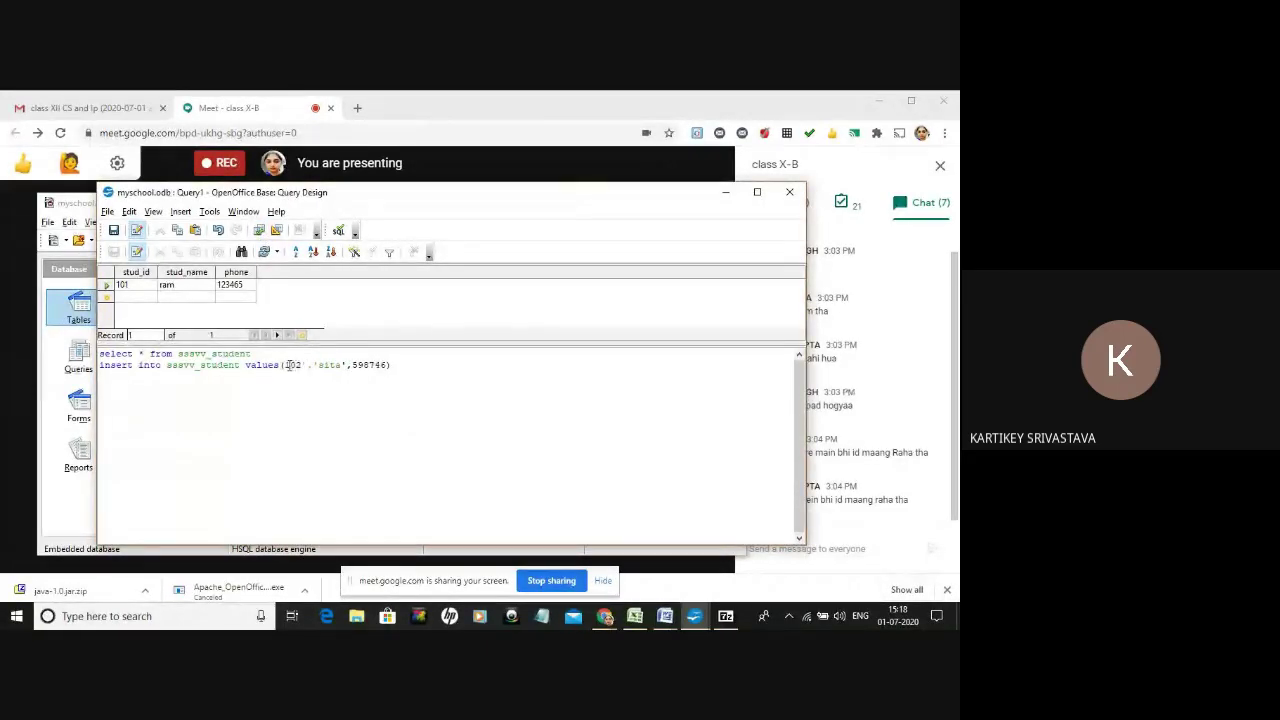
pyautogui.click(286, 365)
pyautogui.write("'")
pyautogui.click(387, 366)
pyautogui.write("'")
pyautogui.click(258, 232)
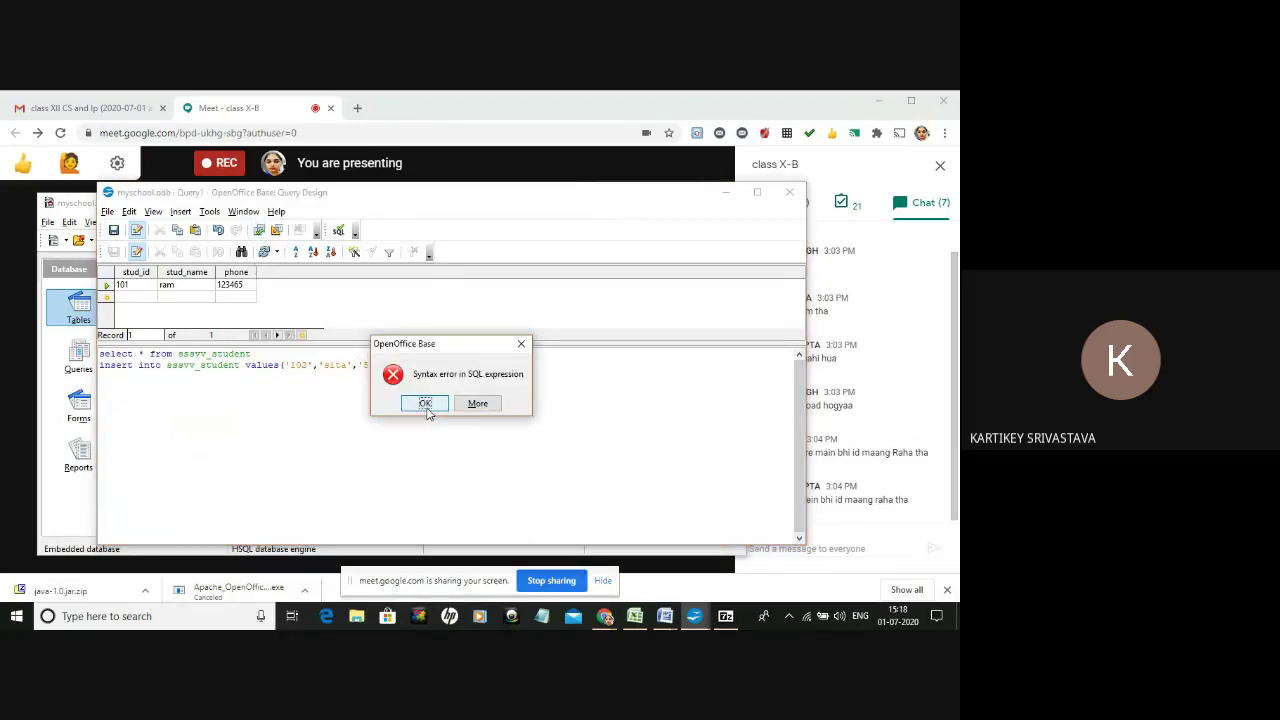
pyautogui.click(425, 404)
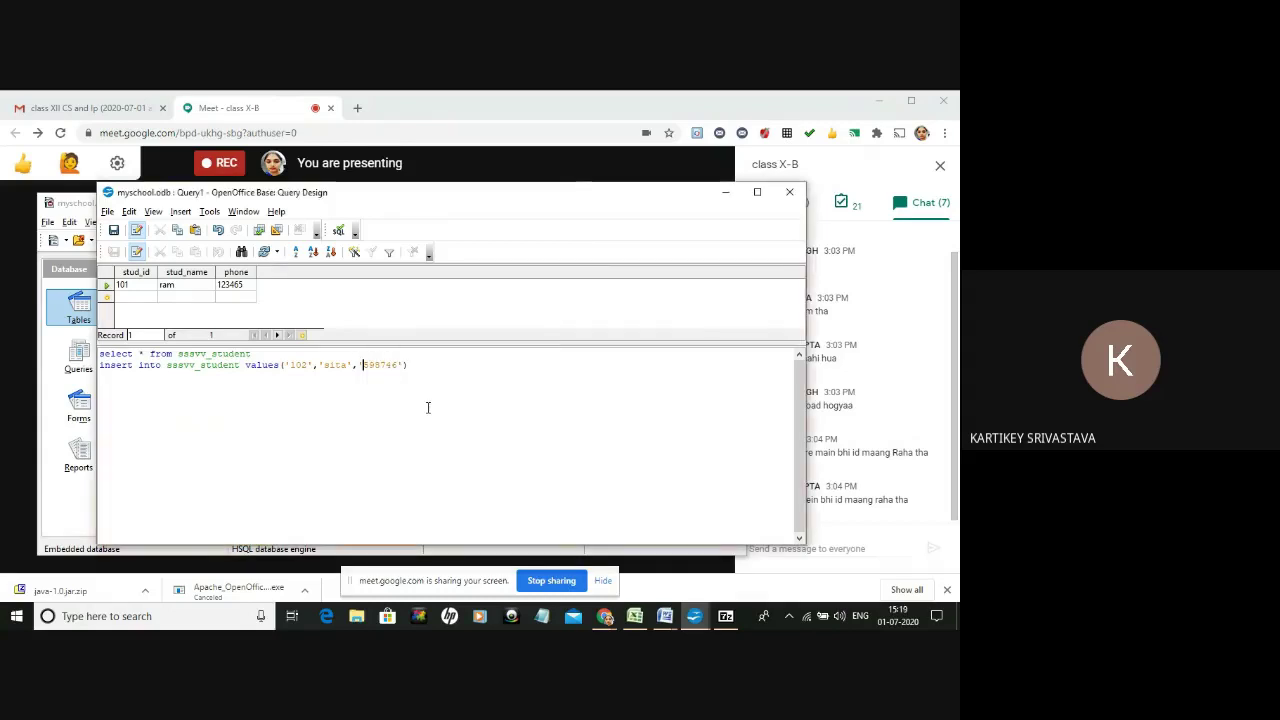
# Switch to the SQL NOTES document in Microsoft Word and compare its INSERT INTO syntax with the query's insert statement.
pyautogui.click(414, 371)
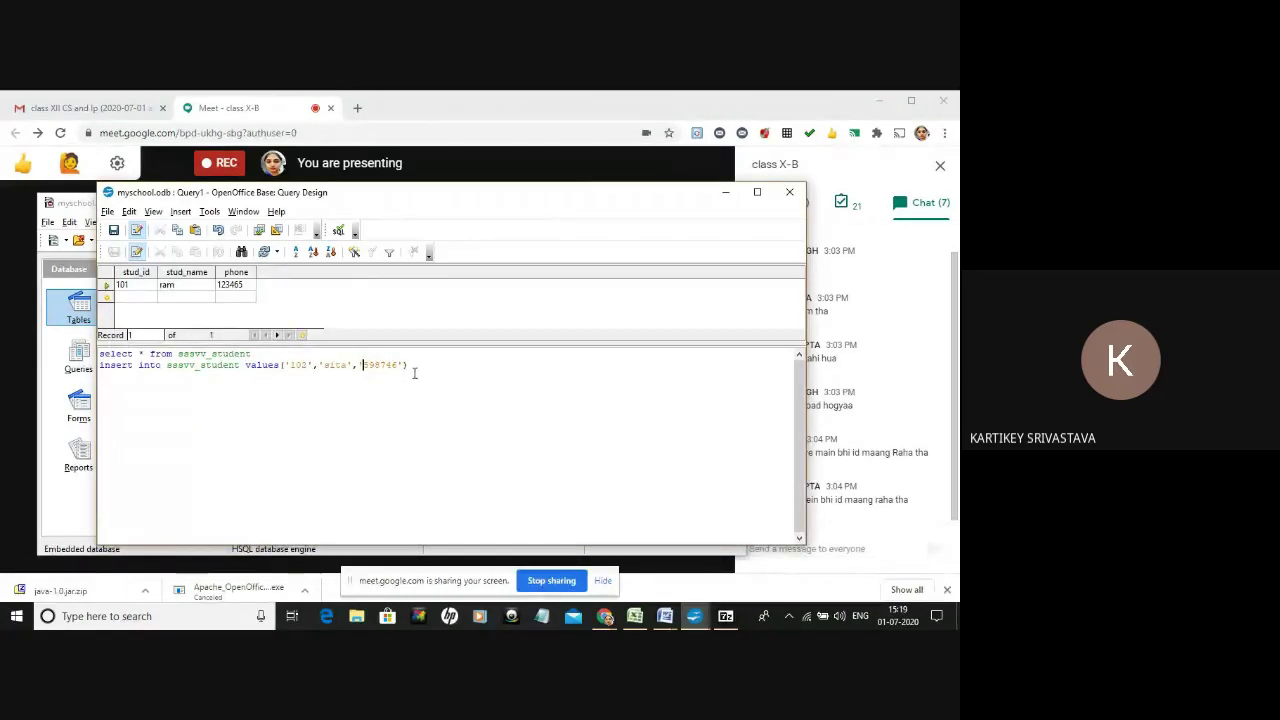
pyautogui.click(665, 617)
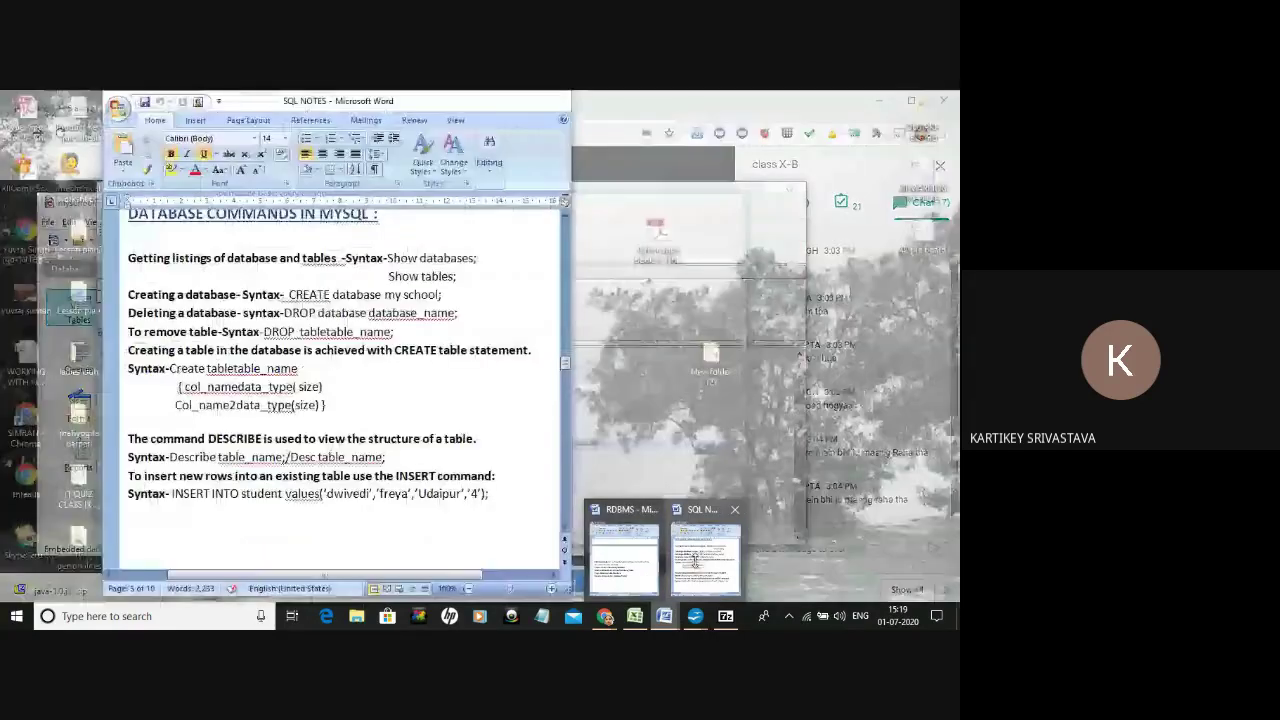
pyautogui.click(697, 566)
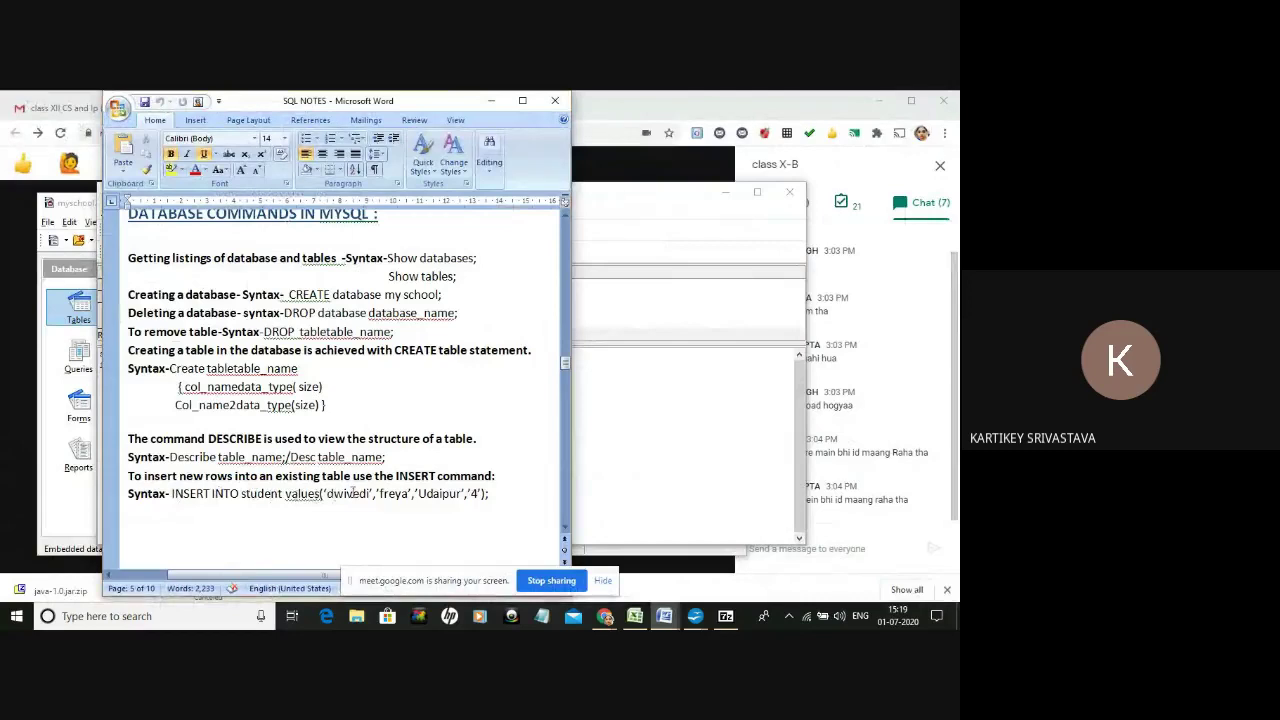
pyautogui.click(631, 375)
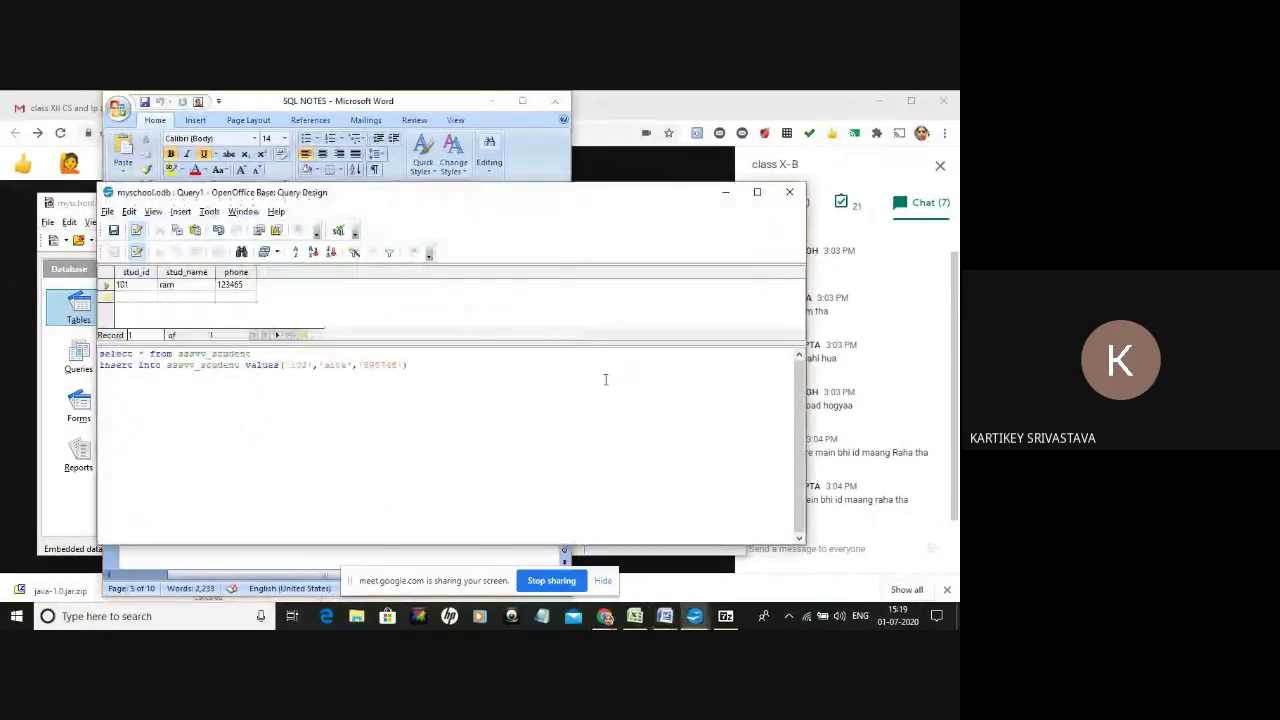
pyautogui.click(664, 616)
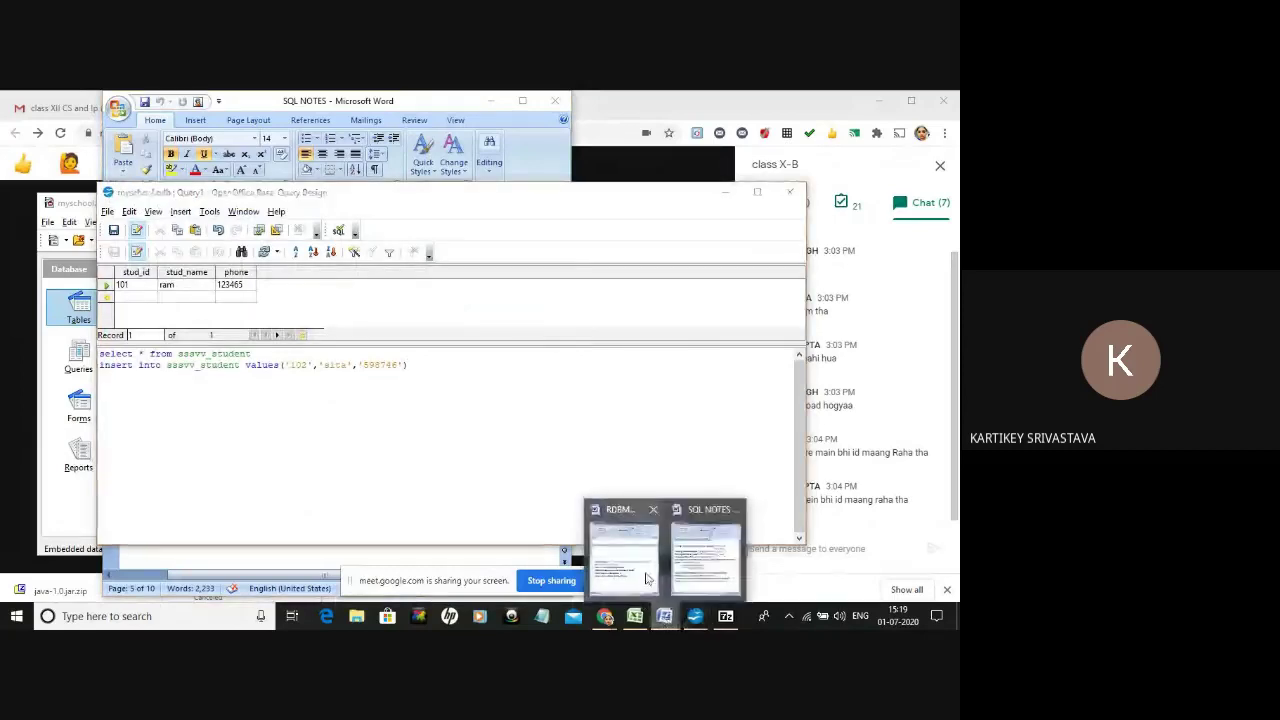
pyautogui.click(686, 573)
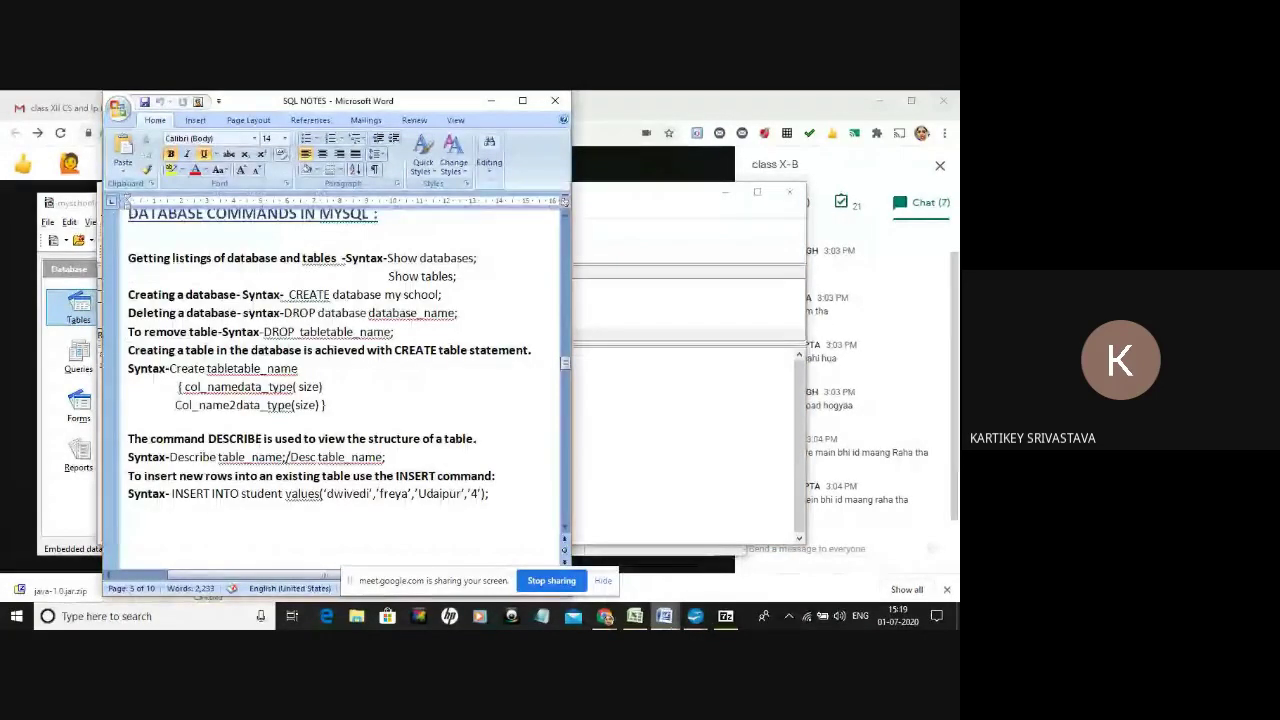
# Switch back to OpenOffice Base and bring up the sssvv_student table's data view.
pyautogui.click(664, 616)
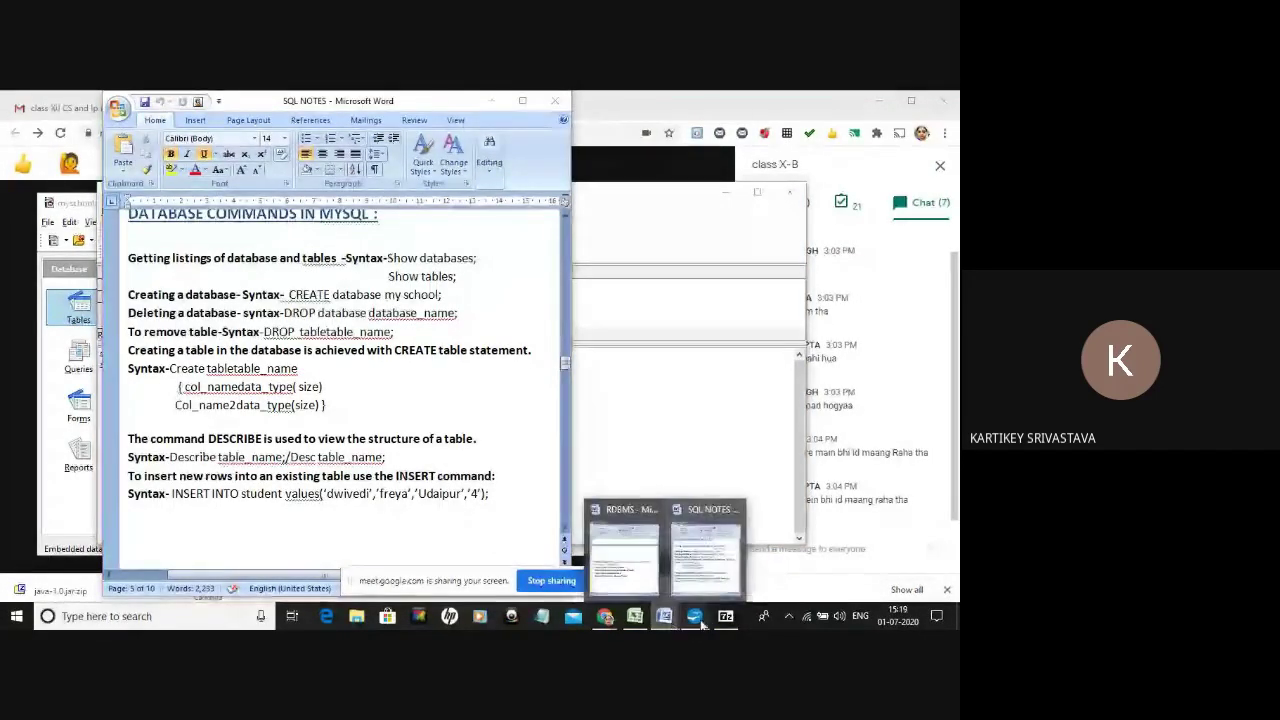
pyautogui.moveTo(700, 620)
pyautogui.click(806, 553)
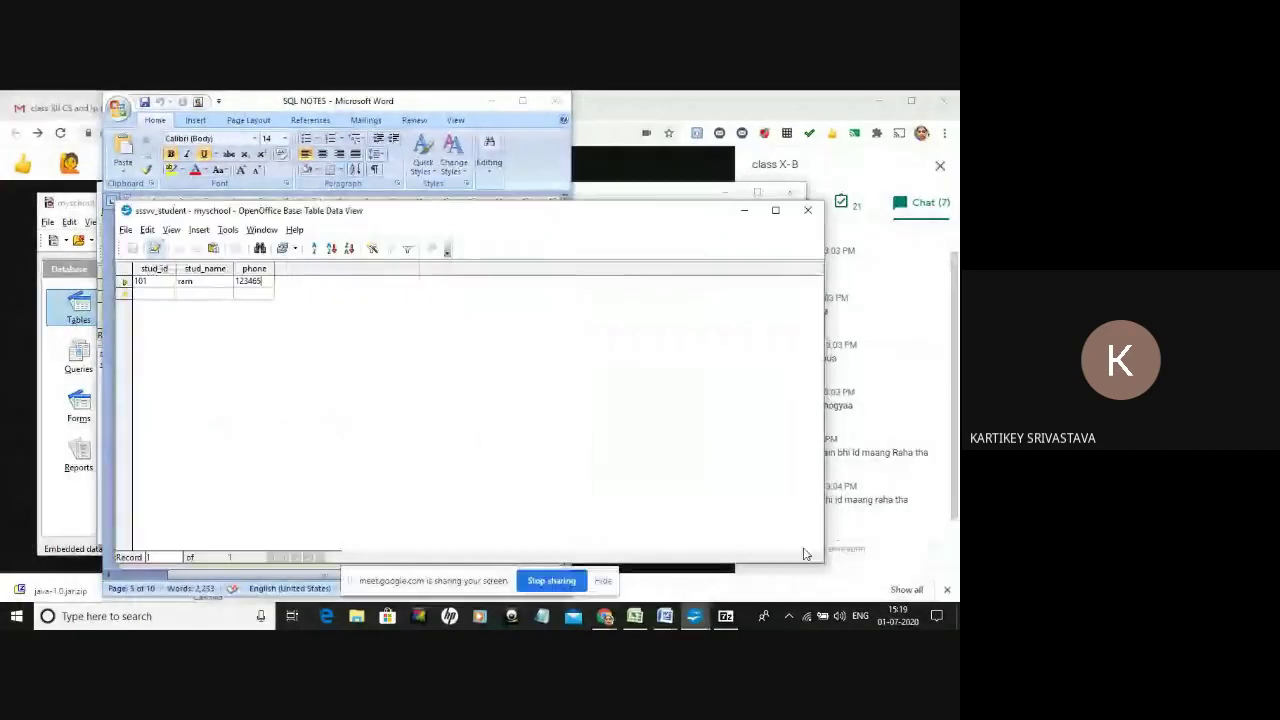